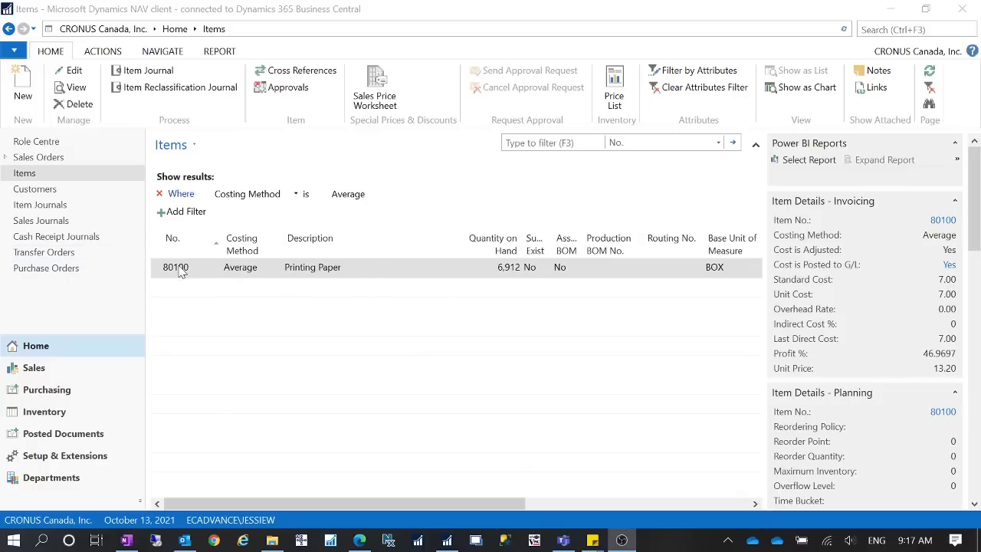
# Review the costing method and replenishment settings on the item card for item 80100 Printing Paper
pyautogui.doubleClick(179, 268)
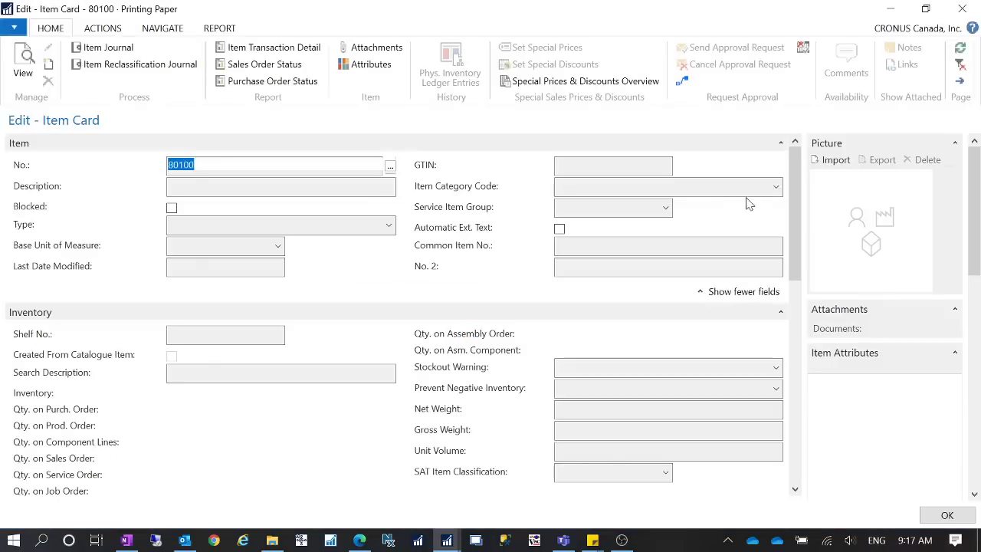
pyautogui.moveTo(794, 226); pyautogui.dragTo(799, 372)
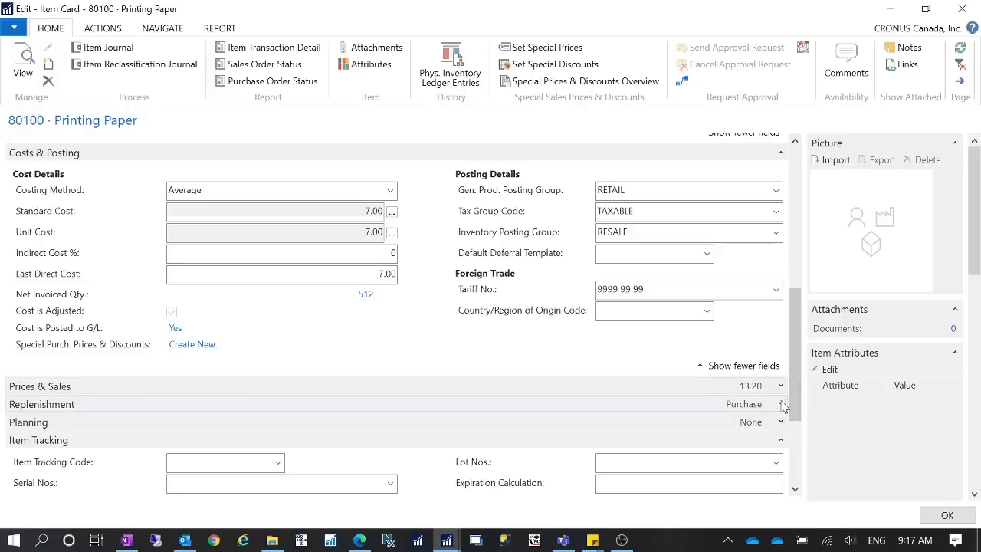
pyautogui.click(299, 403)
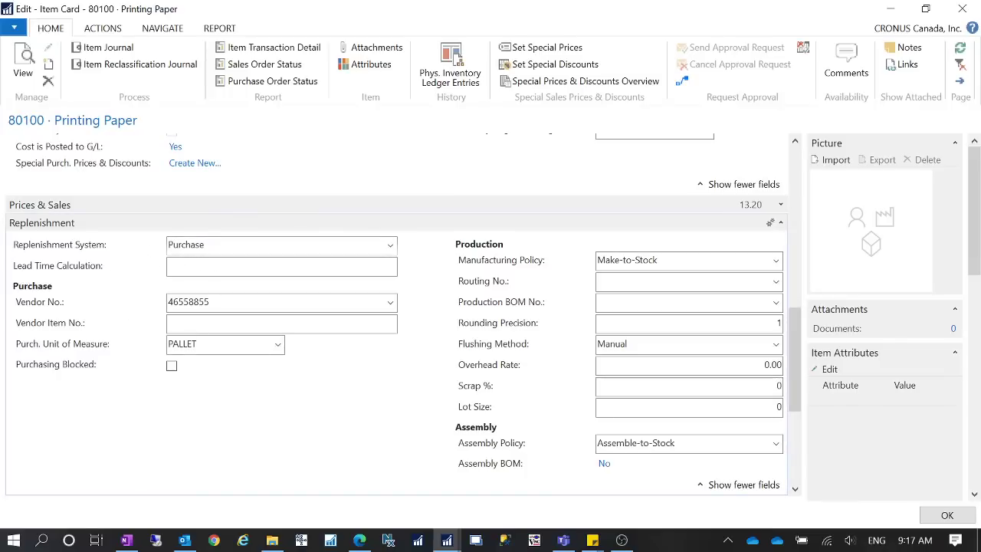
pyautogui.click(962, 8)
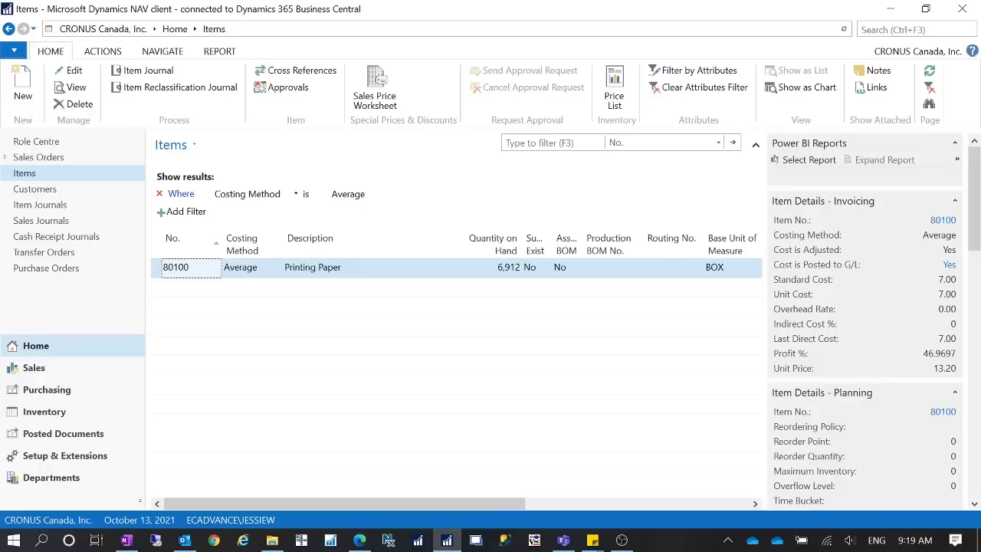
# Search for "rev" and open the manufacturing department's Revaluation Journals
pyautogui.hotkey('ctrl', 'F3')
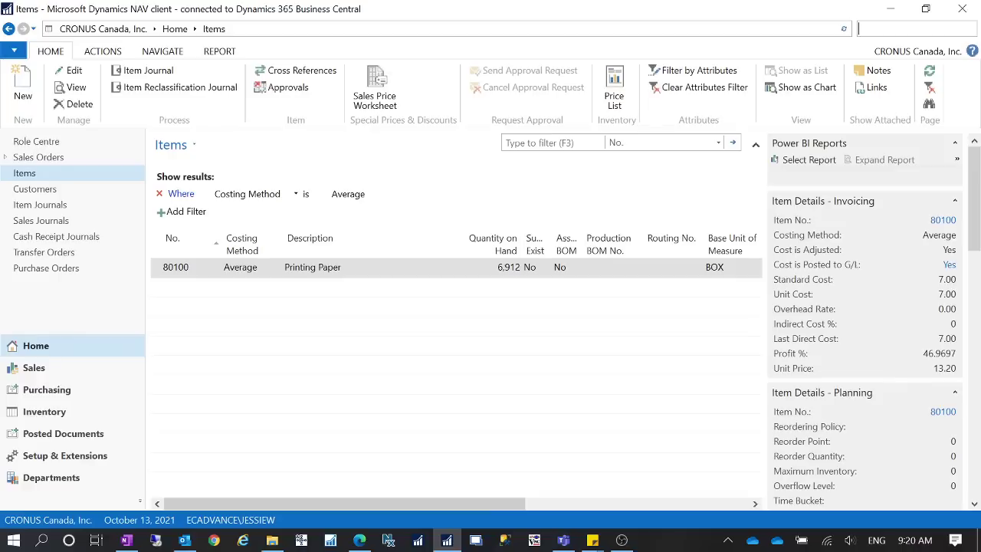
pyautogui.write('re')
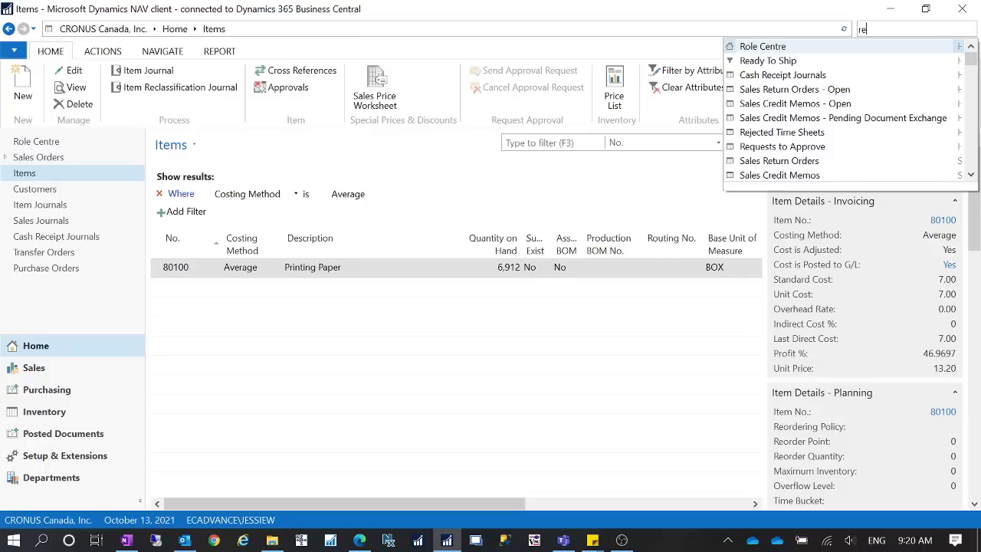
pyautogui.write('v')
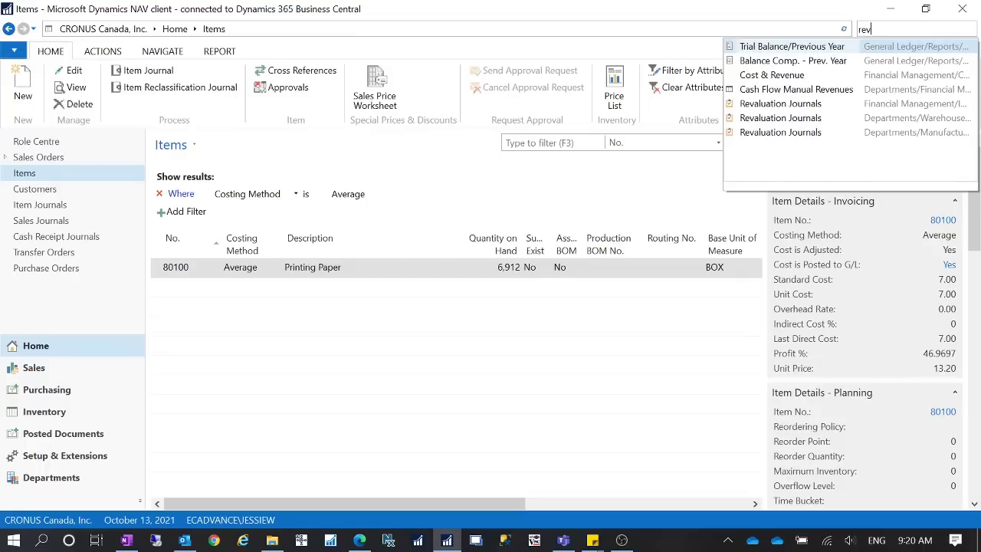
pyautogui.click(796, 132)
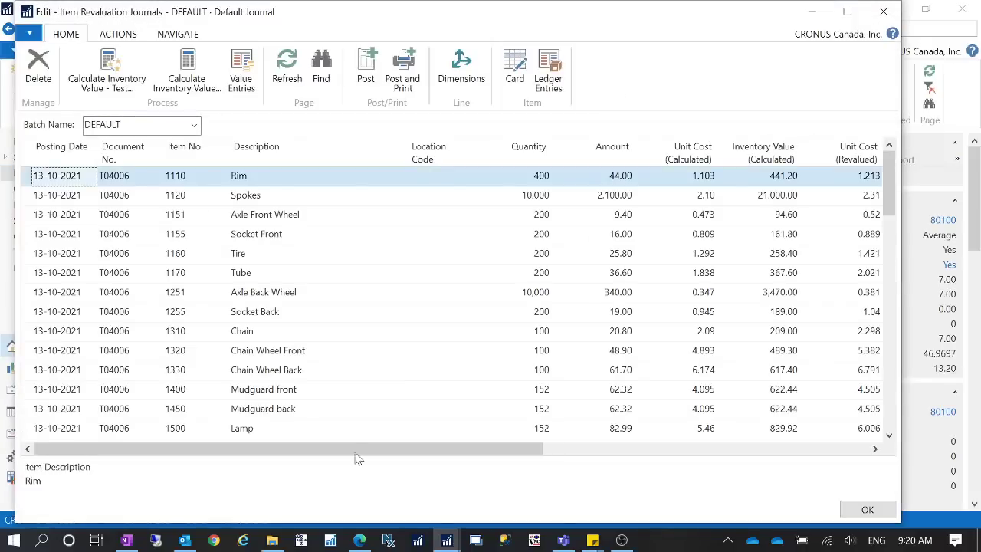
# Delete all existing lines from the DEFAULT revaluation journal batch and maximize the journal window
pyautogui.click(27, 159)
pyautogui.click(39, 69)
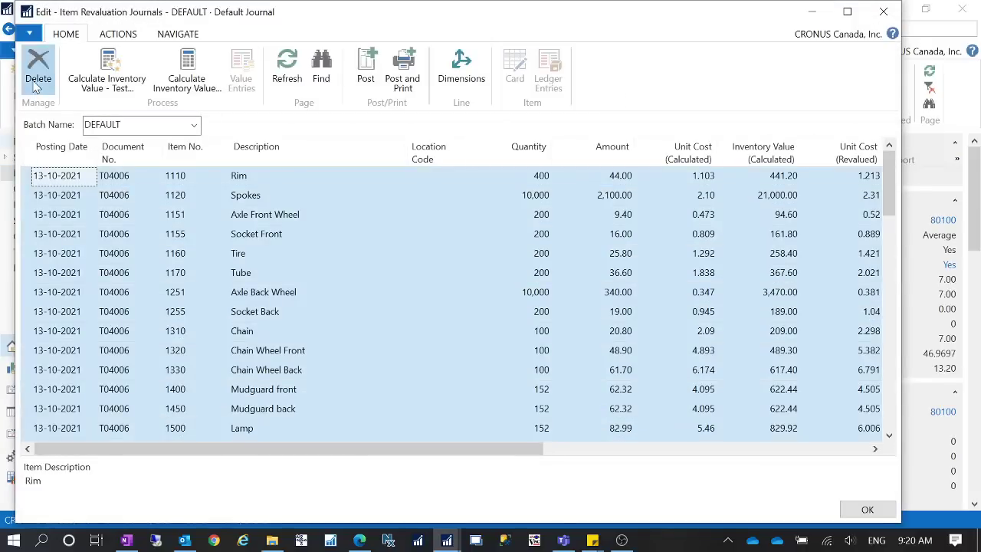
pyautogui.click(452, 287)
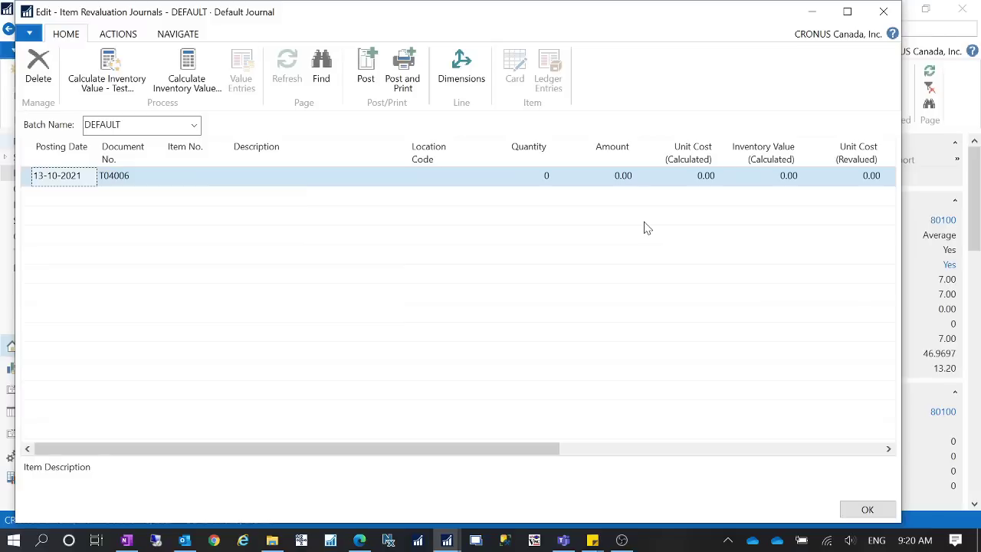
pyautogui.moveTo(410, 16); pyautogui.dragTo(433, 30)
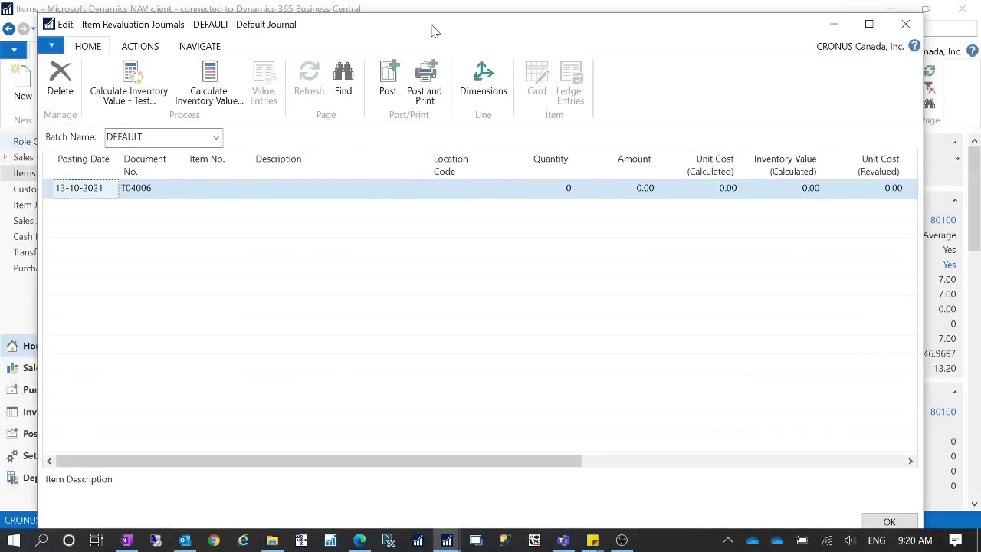
pyautogui.click(869, 24)
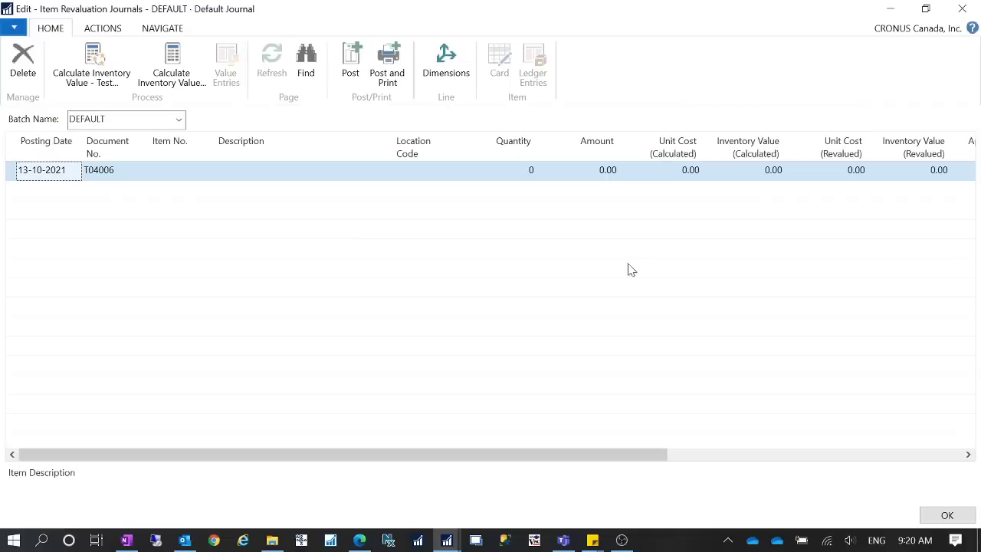
pyautogui.moveTo(453, 454); pyautogui.dragTo(827, 273)
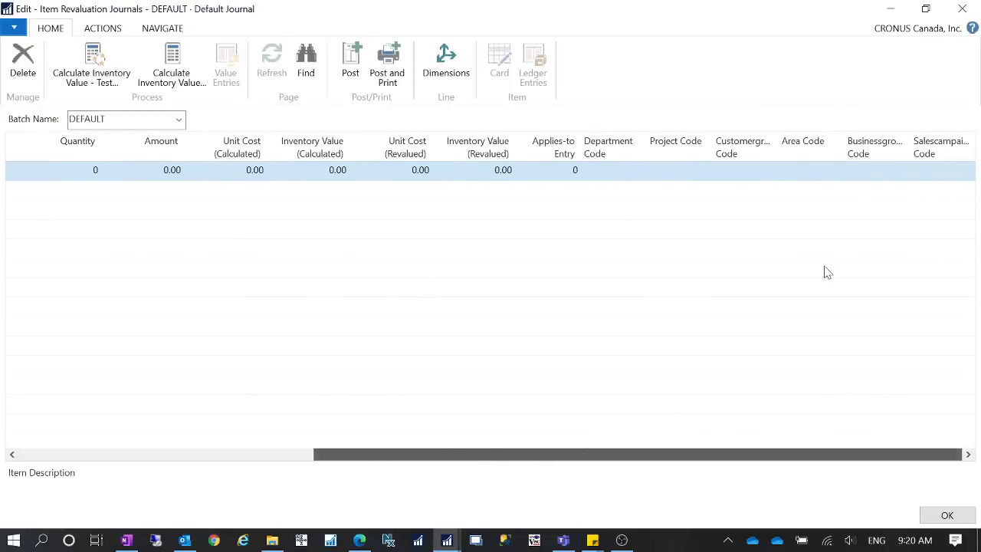
pyautogui.rightClick(650, 147)
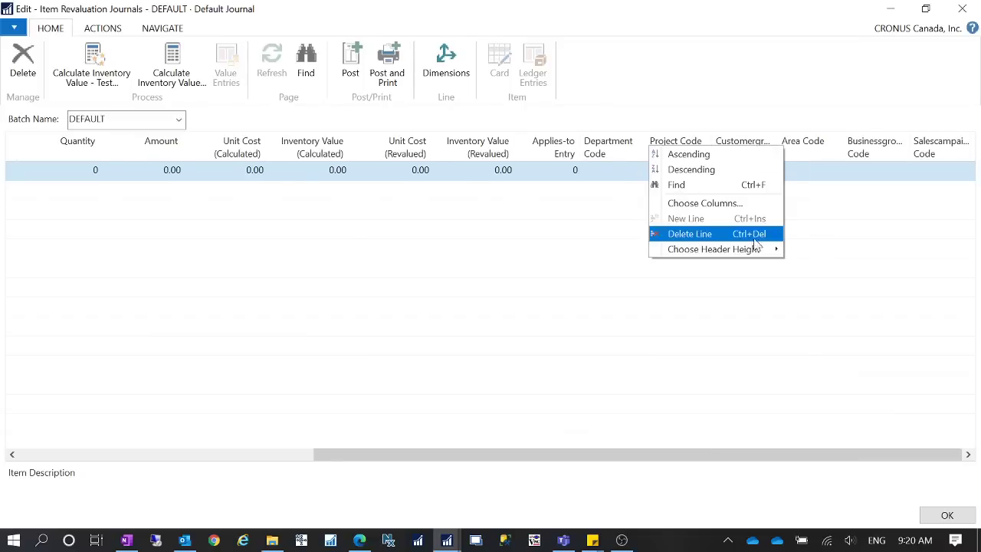
pyautogui.click(705, 204)
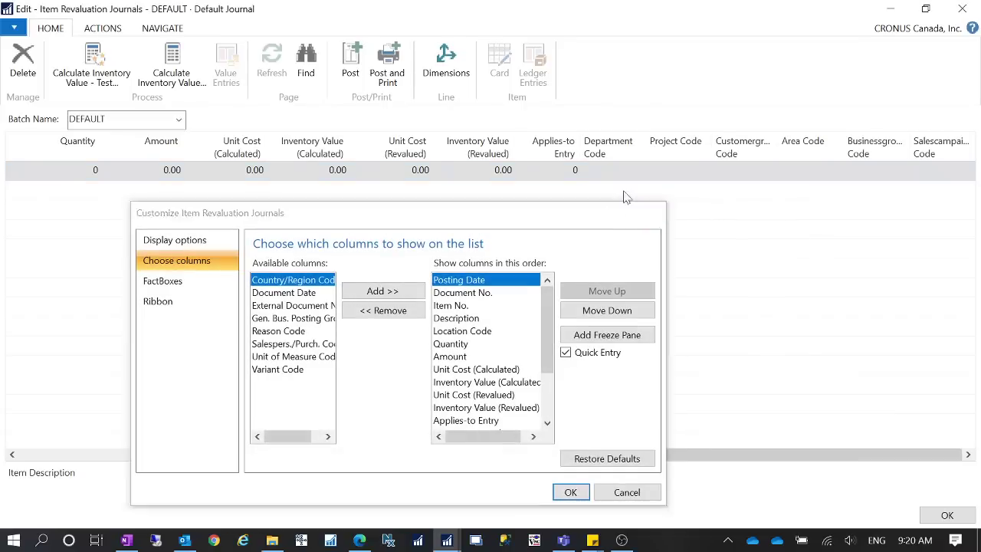
pyautogui.press('Escape')
# Examine the item ledger entries offered for Applies-to Entry on the empty journal line, with the item number filter removed
pyautogui.click(562, 170)
pyautogui.click(572, 171)
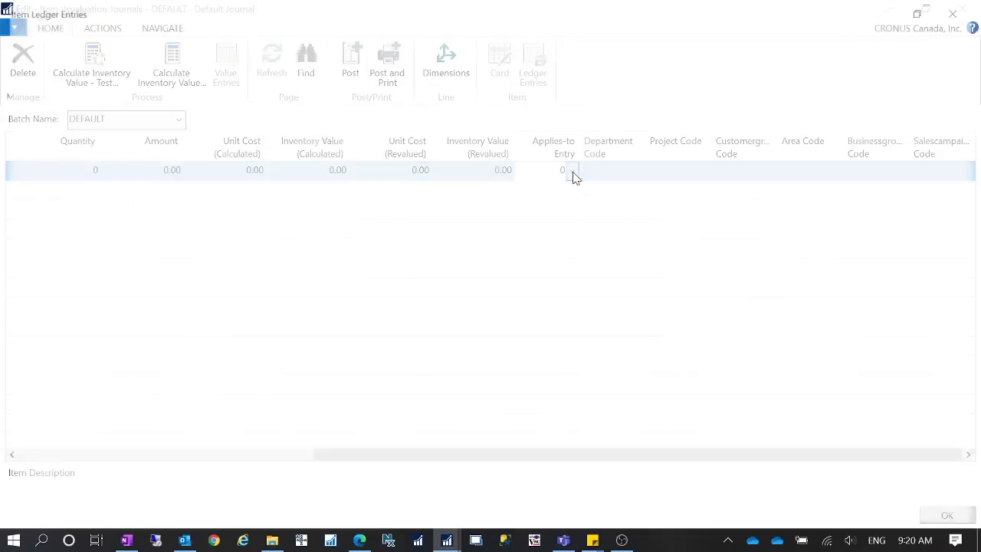
pyautogui.click(9, 188)
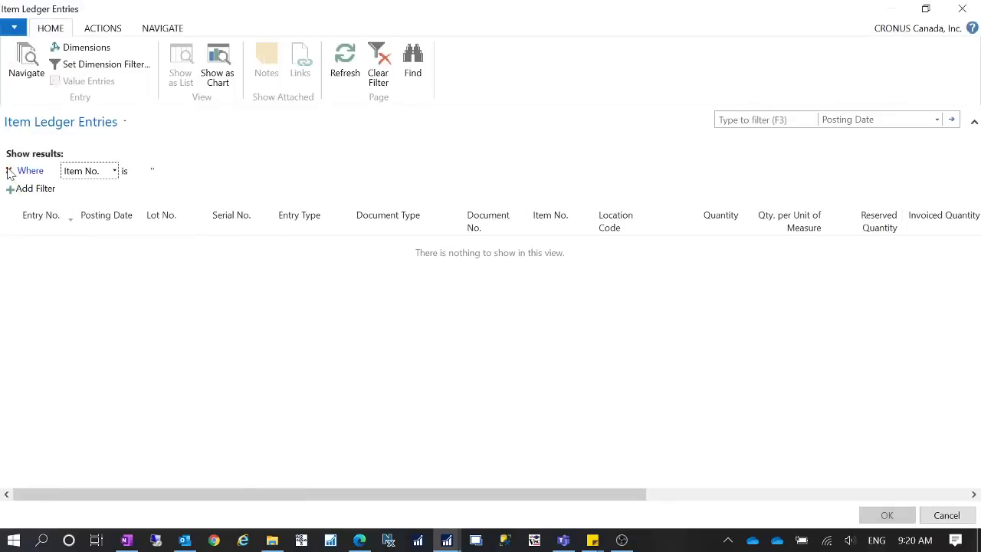
pyautogui.click(9, 171)
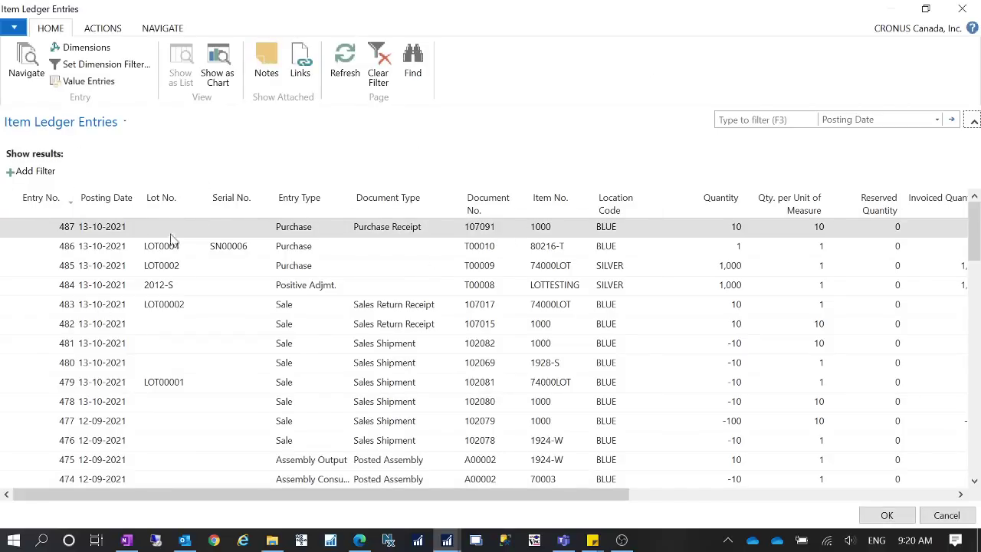
pyautogui.moveTo(492, 14); pyautogui.dragTo(495, 264)
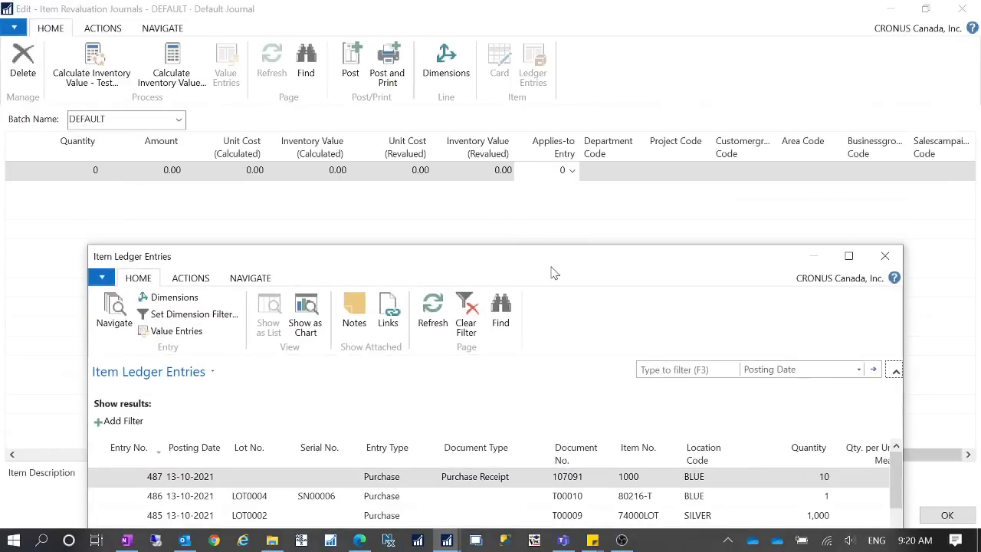
pyautogui.moveTo(553, 272); pyautogui.dragTo(536, 63)
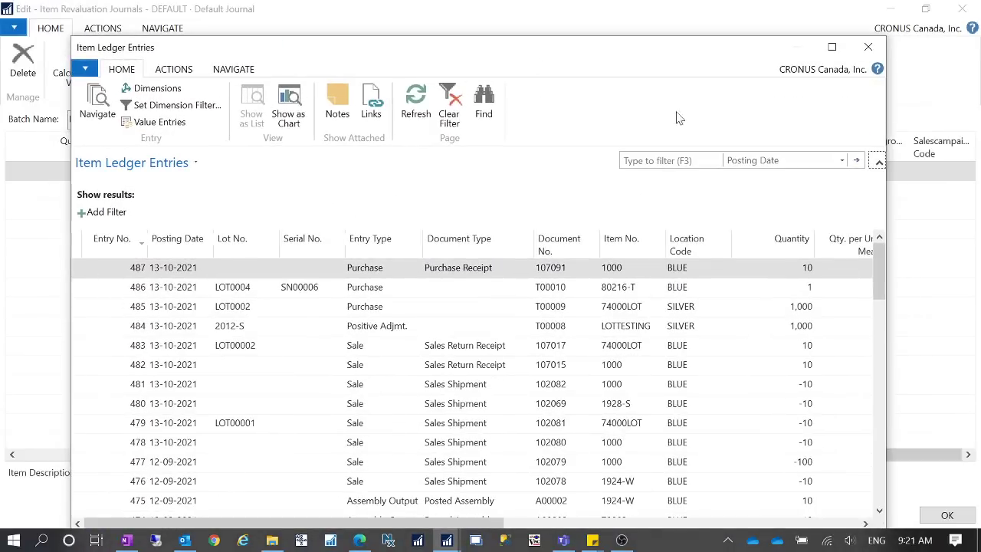
pyautogui.click(867, 47)
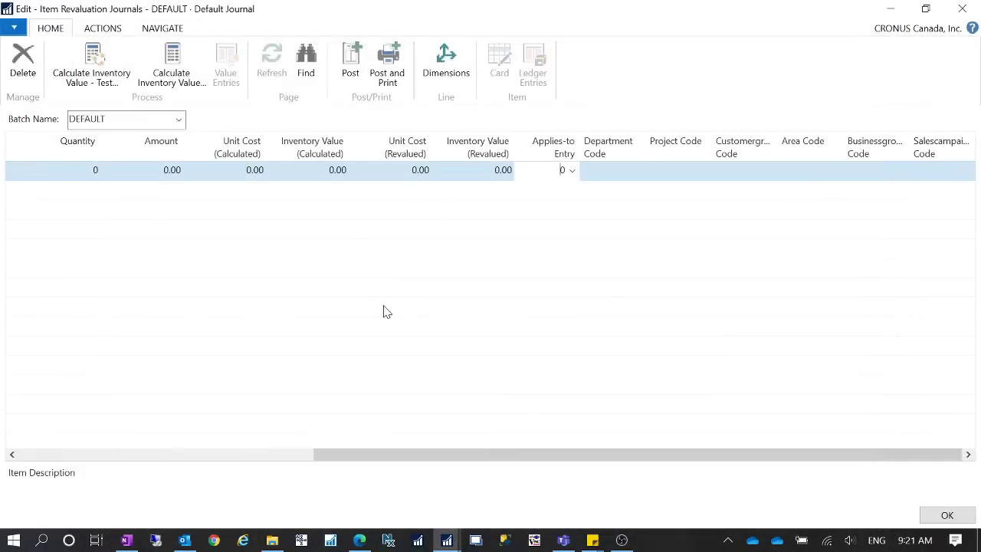
pyautogui.moveTo(315, 457); pyautogui.dragTo(11, 439)
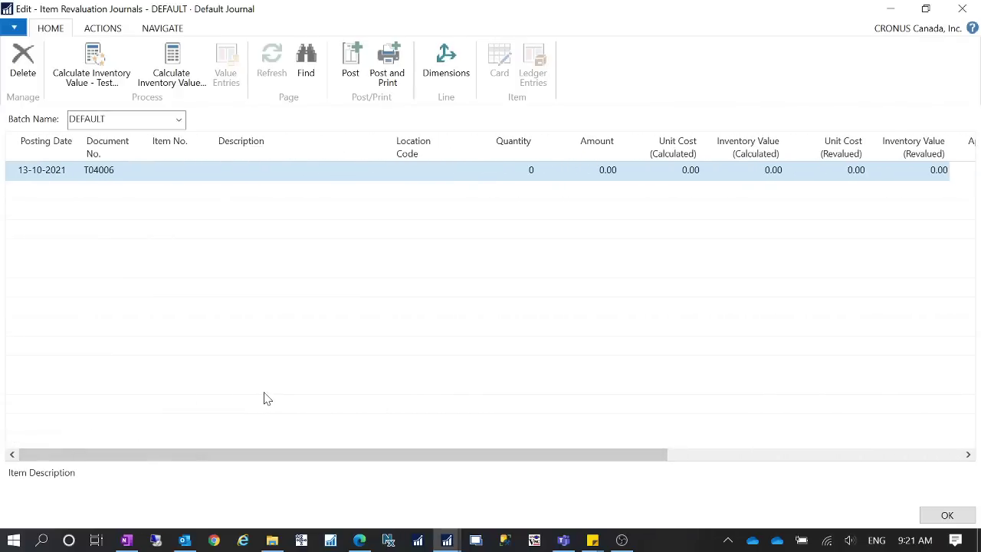
# Copy the item number of Printing Paper from the Items list and check its unit cost there
pyautogui.moveTo(333, 8); pyautogui.dragTo(312, 315)
pyautogui.click(184, 274)
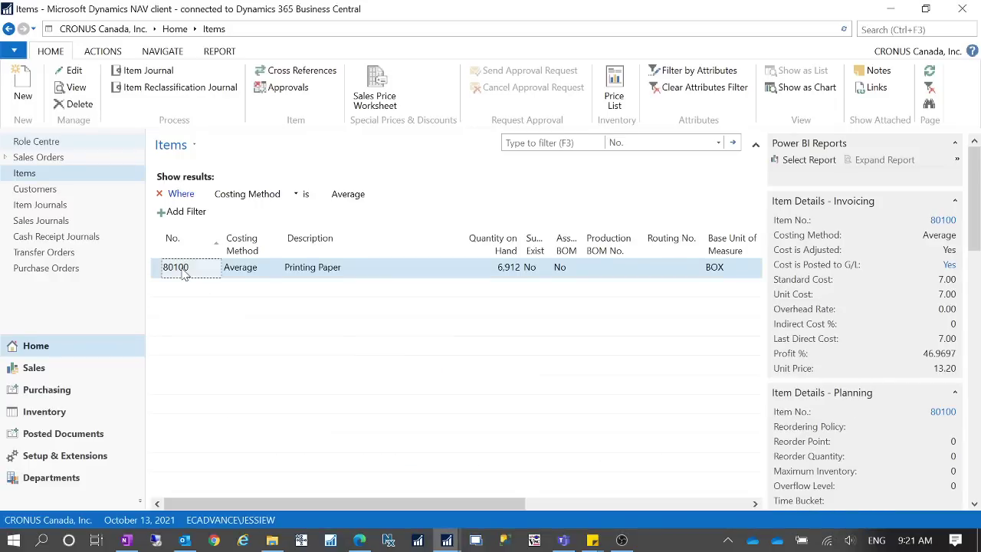
pyautogui.rightClick(184, 274)
pyautogui.click(220, 281)
pyautogui.moveTo(467, 499); pyautogui.dragTo(674, 499)
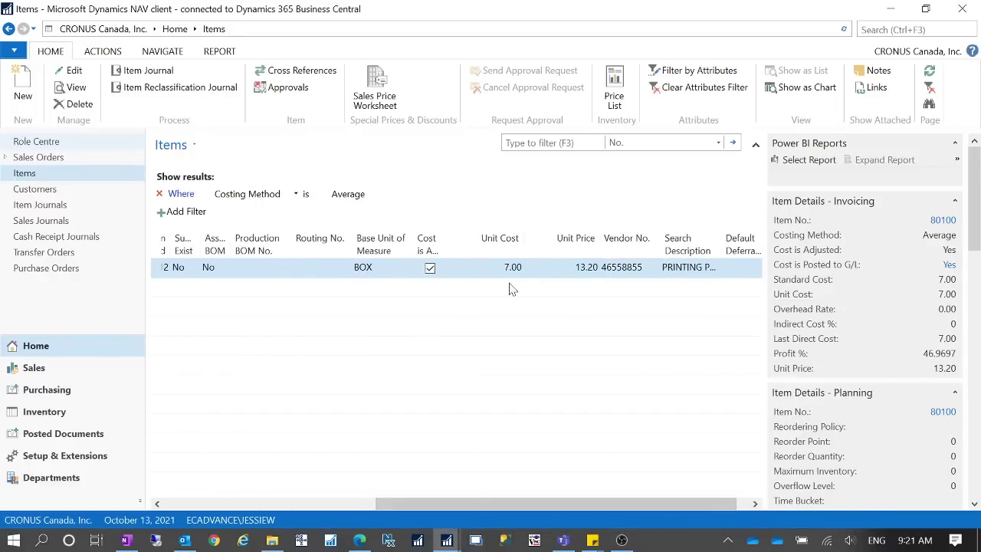
pyautogui.click(541, 438)
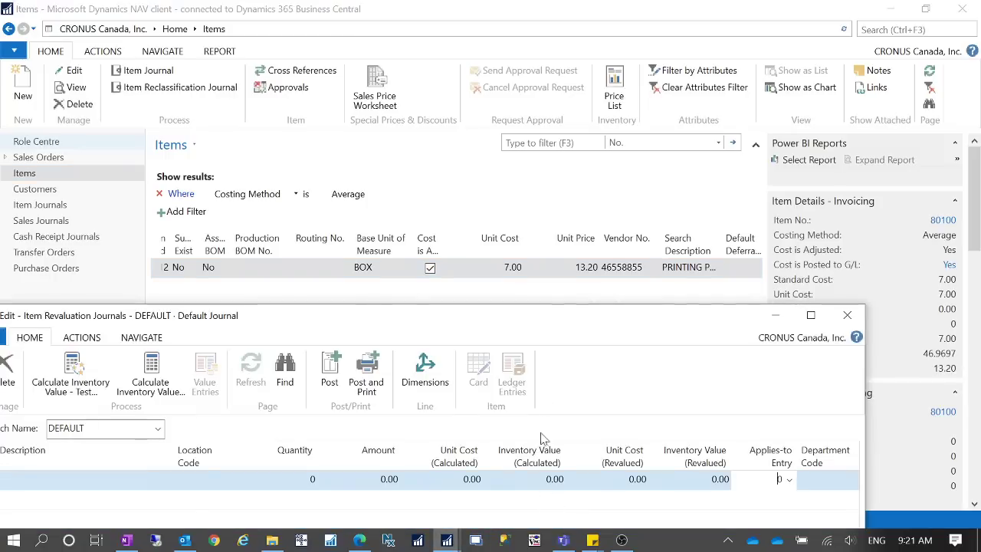
# Enter item number 80100 on the blank line of the maximized revaluation journal
pyautogui.click(810, 315)
pyautogui.moveTo(270, 458); pyautogui.dragTo(4, 434)
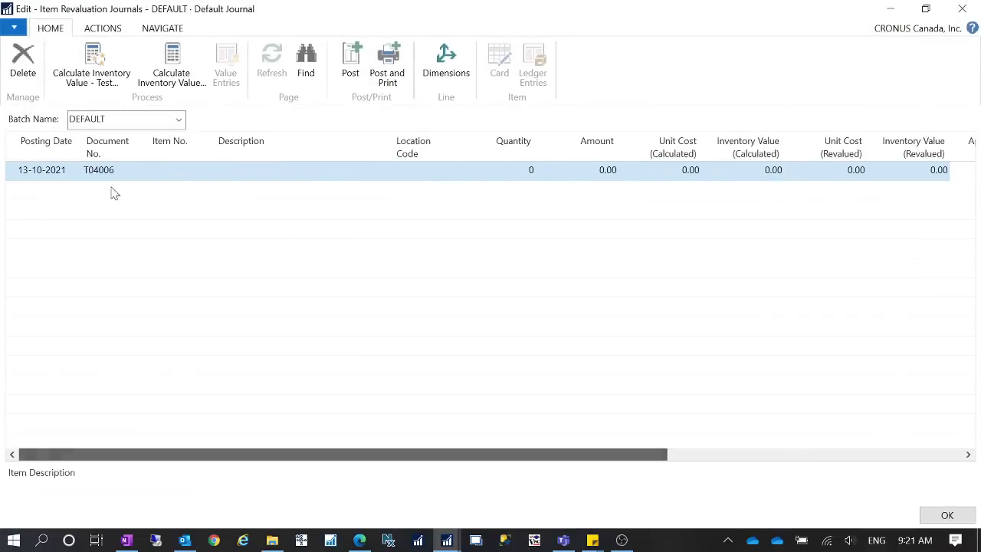
pyautogui.click(158, 175)
pyautogui.write('80100')
pyautogui.press('Tab')
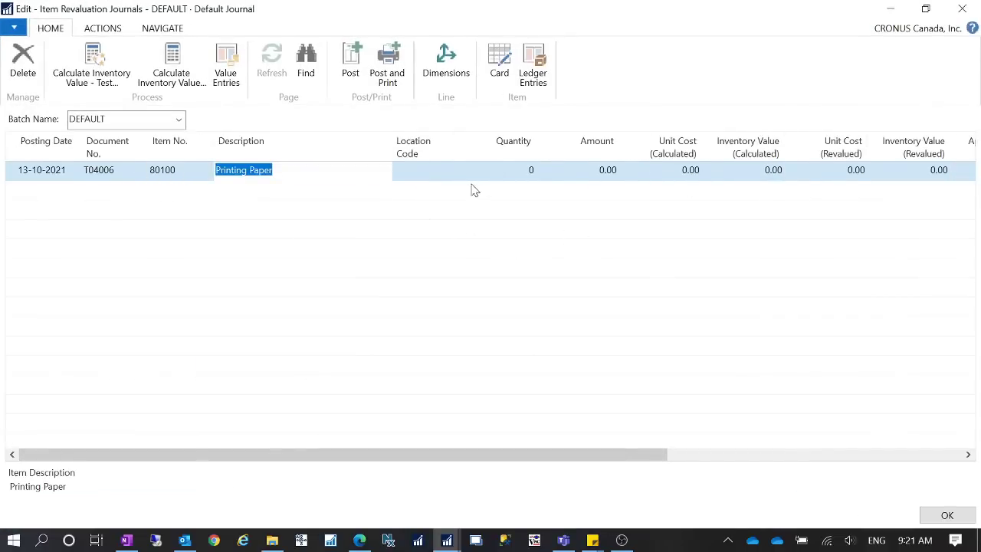
pyautogui.click(450, 179)
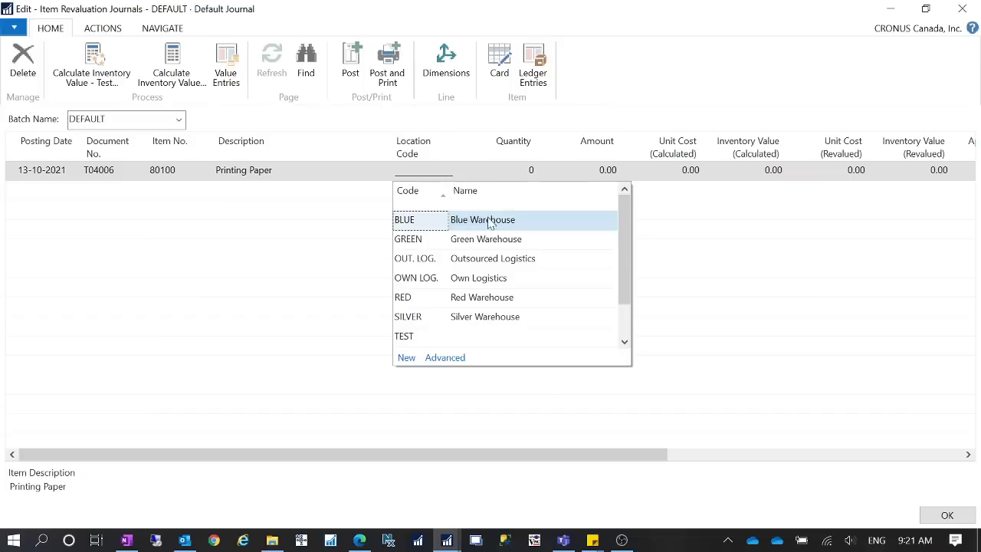
pyautogui.press('Escape')
pyautogui.press('Tab')
# Apply the Printing Paper journal line to item ledger entry 447, the purchase receipt 107079 dated 13-10-2021
pyautogui.moveTo(572, 457); pyautogui.dragTo(893, 433)
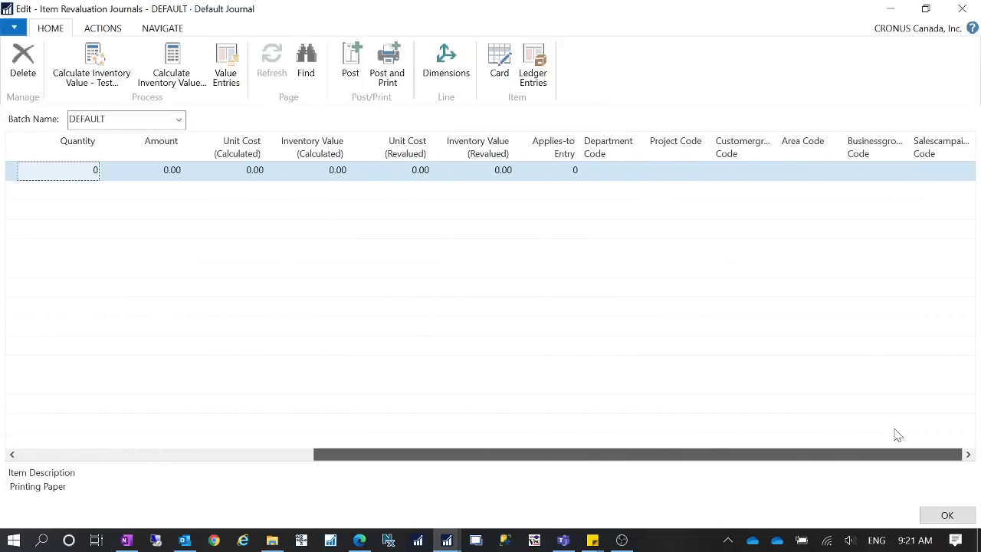
pyautogui.click(574, 176)
pyautogui.click(574, 173)
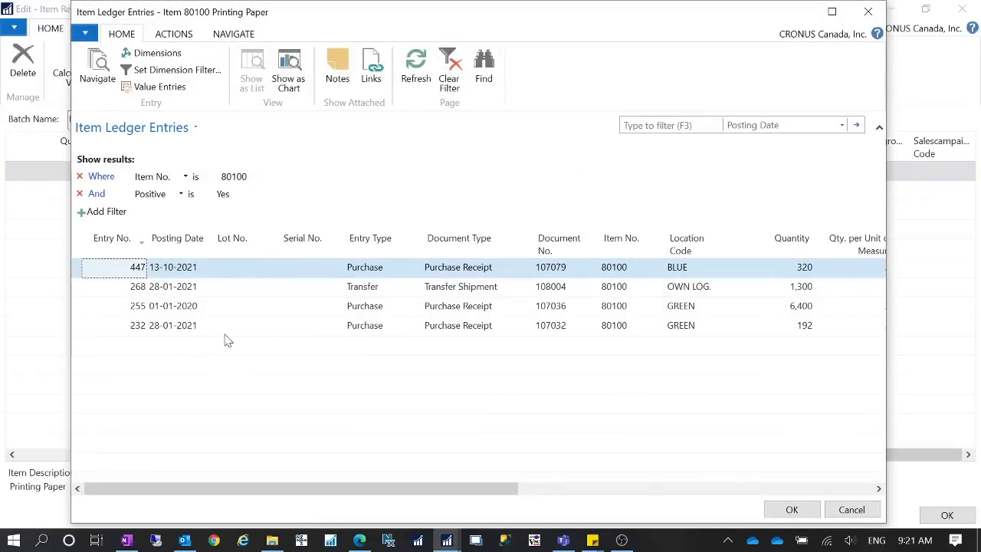
pyautogui.click(792, 510)
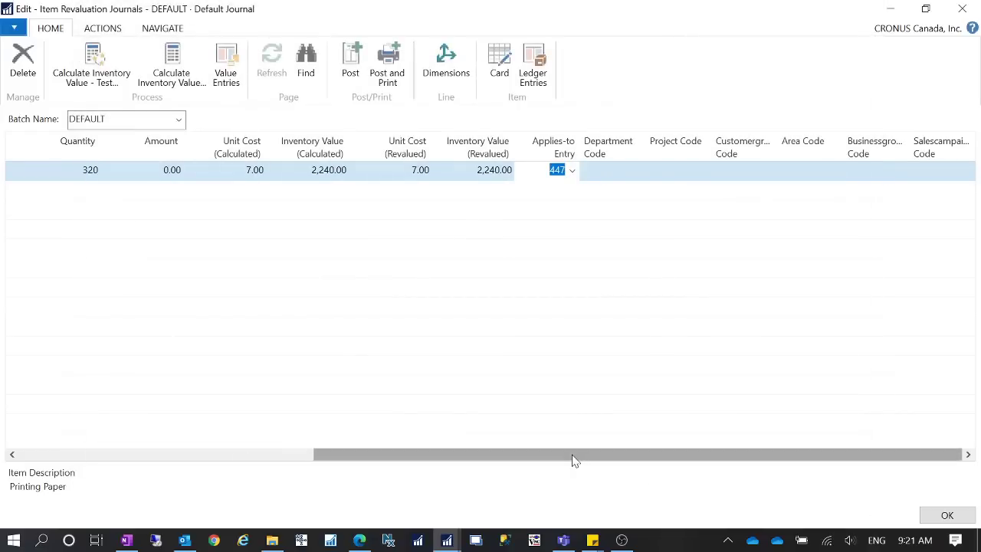
pyautogui.moveTo(574, 459)
pyautogui.mouseDown()
pyautogui.moveTo(122, 455)
pyautogui.moveTo(582, 463)
pyautogui.mouseUp()
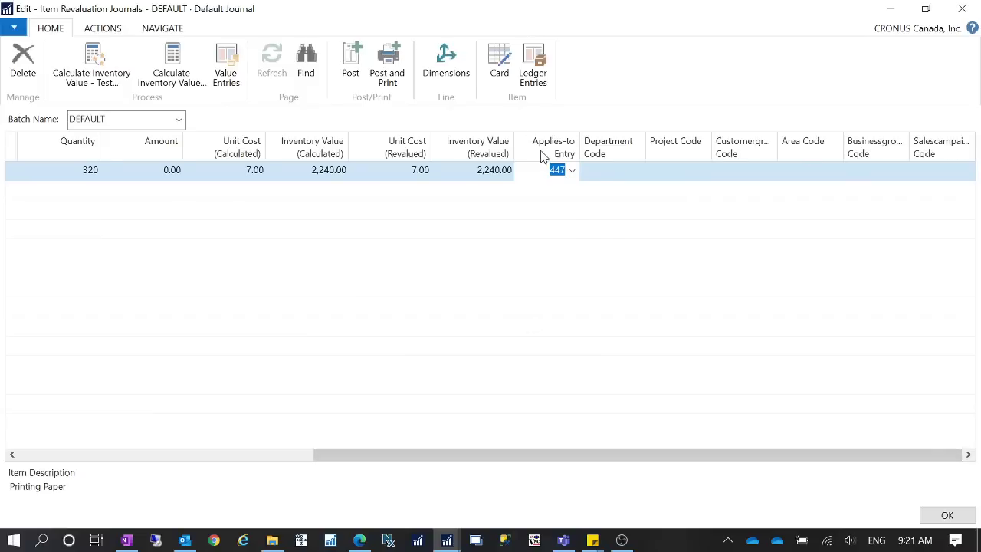
# Review the filtered item ledger entries behind the line's Applies-to Entry, along with its location, quantity and cost fields
pyautogui.click(573, 171)
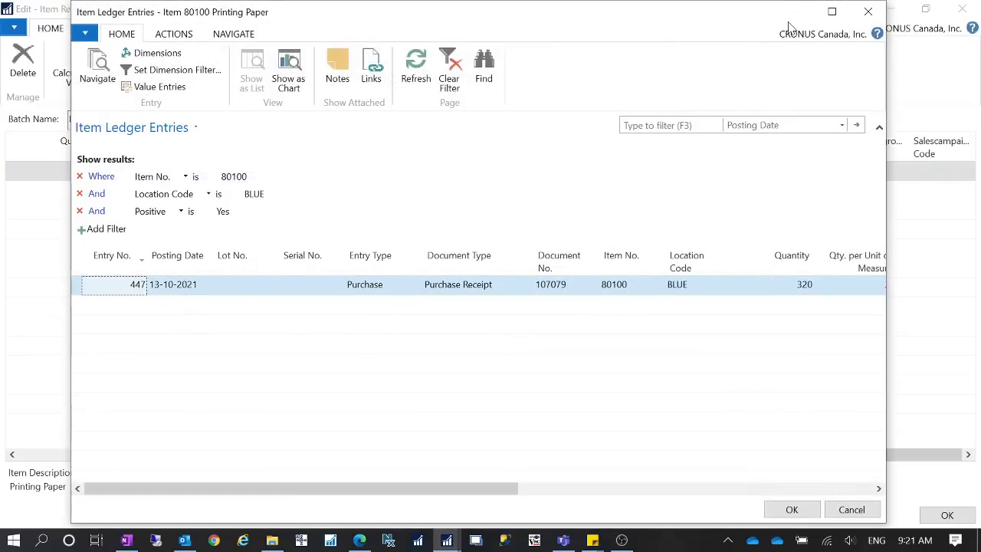
pyautogui.click(866, 14)
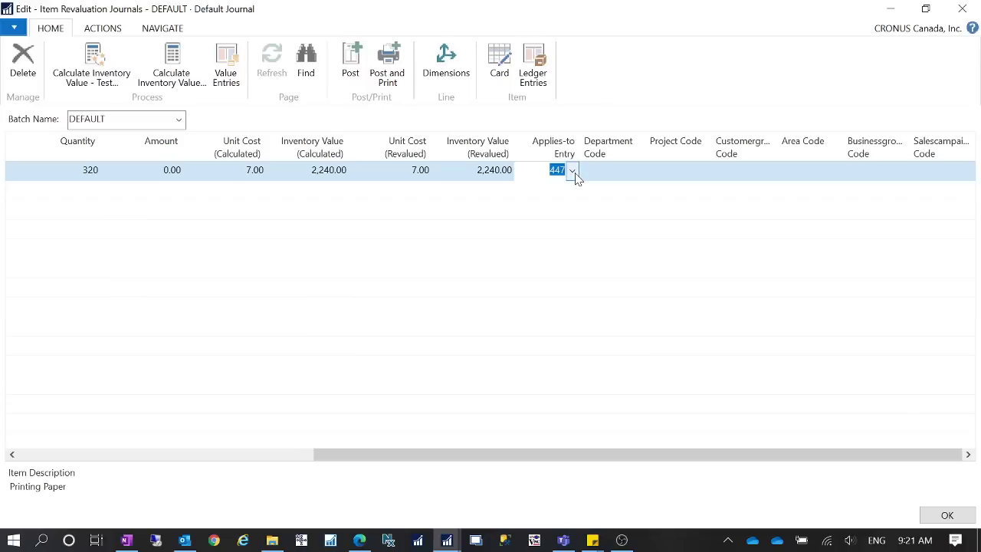
pyautogui.click(573, 172)
pyautogui.click(866, 13)
pyautogui.moveTo(454, 448); pyautogui.dragTo(250, 431)
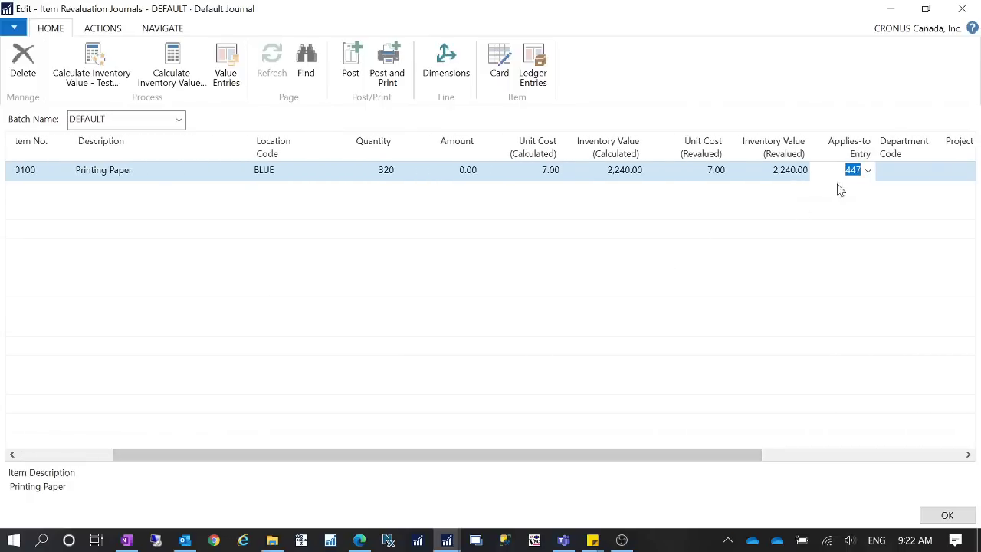
# Clear the Printing Paper line's Applies-to Entry and try to apply the line to item ledger entry 268, transfer shipment 108004
pyautogui.press('Delete')
pyautogui.press('Tab')
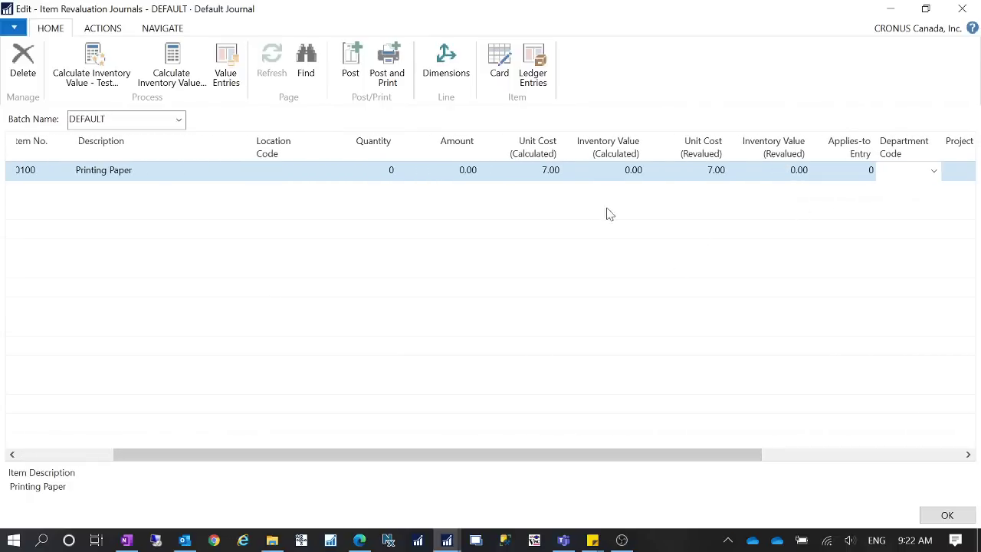
pyautogui.click(871, 171)
pyautogui.click(872, 171)
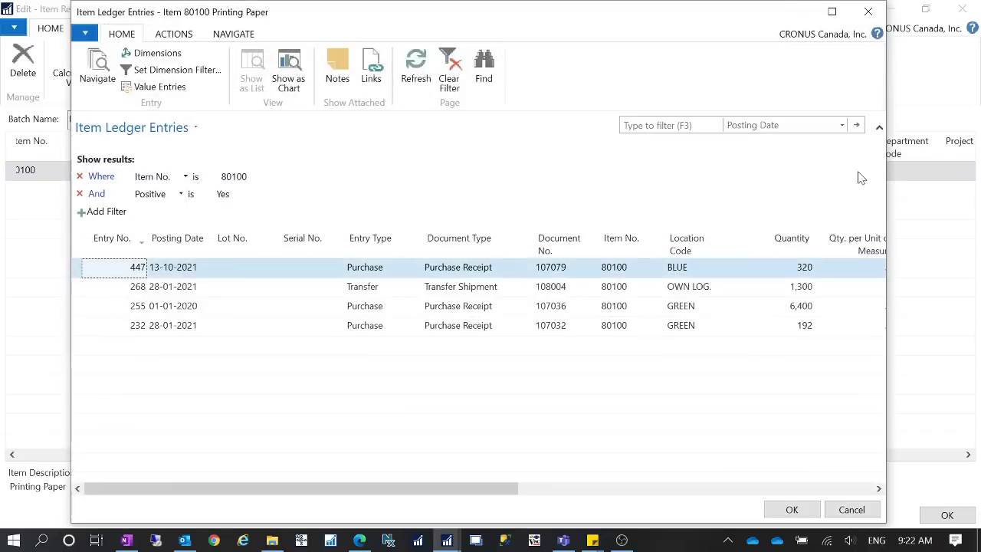
pyautogui.click(216, 294)
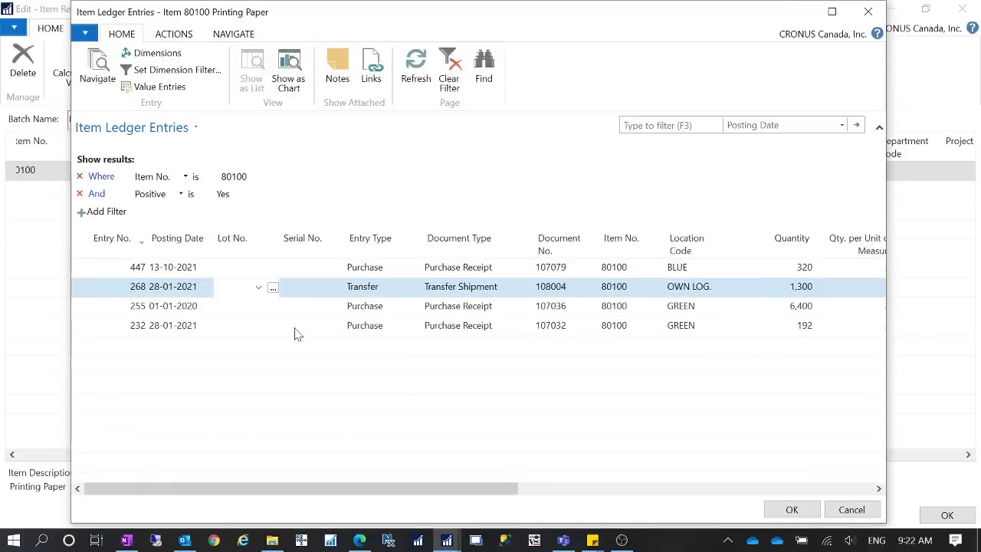
pyautogui.click(169, 311)
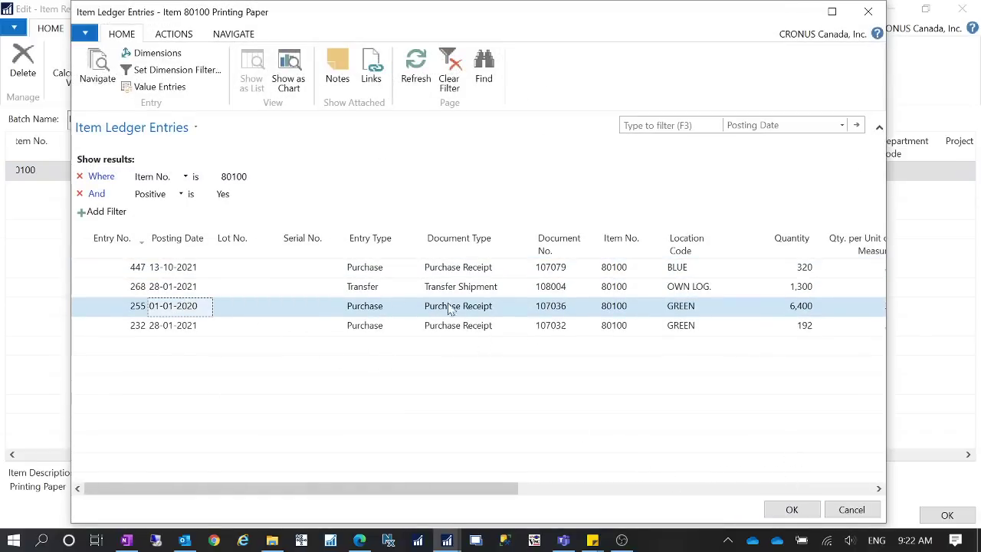
pyautogui.click(116, 286)
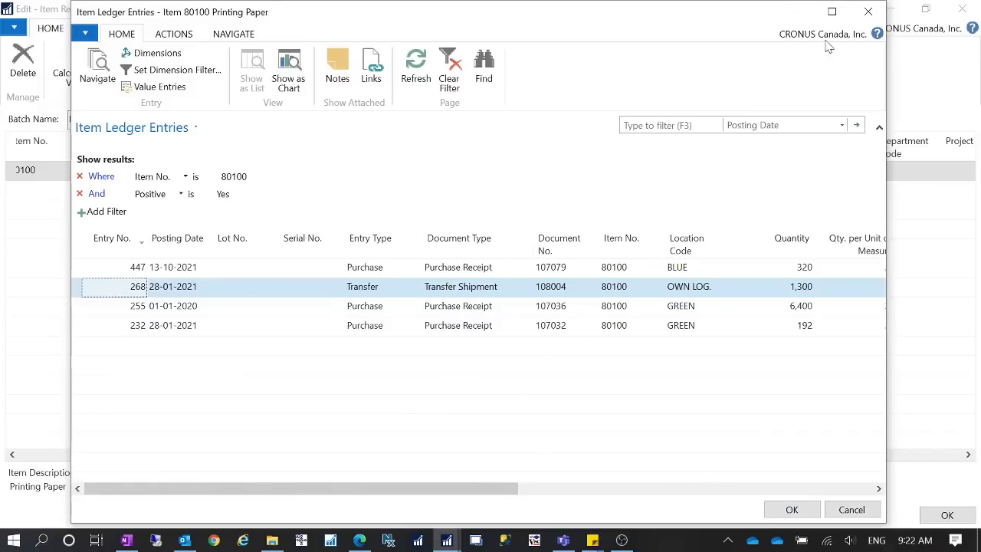
pyautogui.click(831, 12)
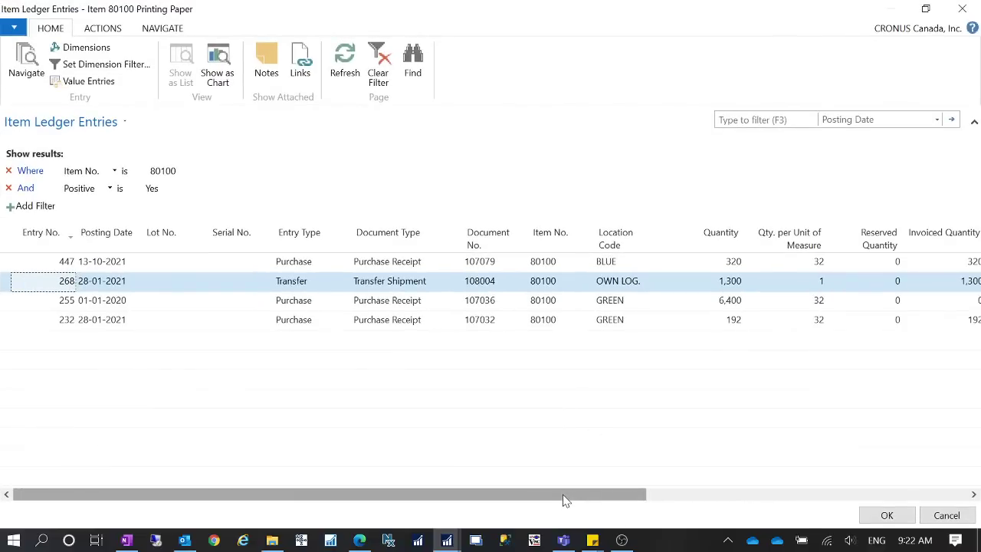
pyautogui.moveTo(563, 498); pyautogui.dragTo(326, 503)
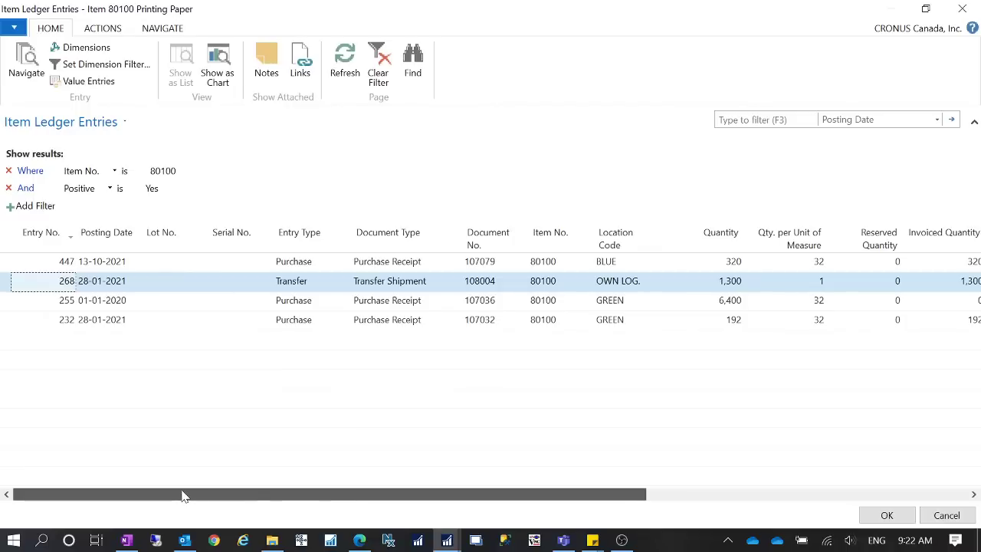
pyautogui.click(887, 515)
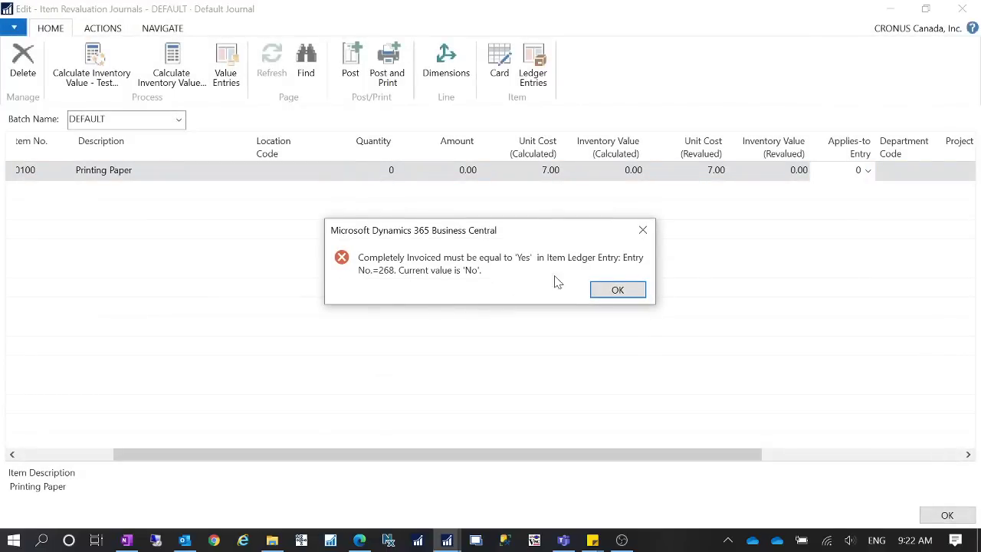
pyautogui.click(616, 290)
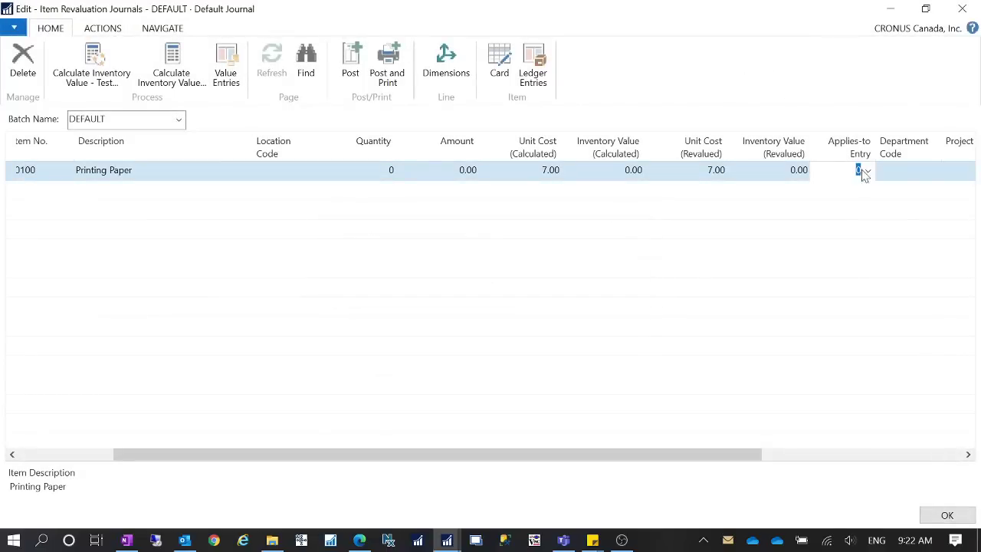
# Try to apply the Printing Paper line to item ledger entry 255, the purchase receipt 107036 dated 01-01-2020
pyautogui.click(866, 172)
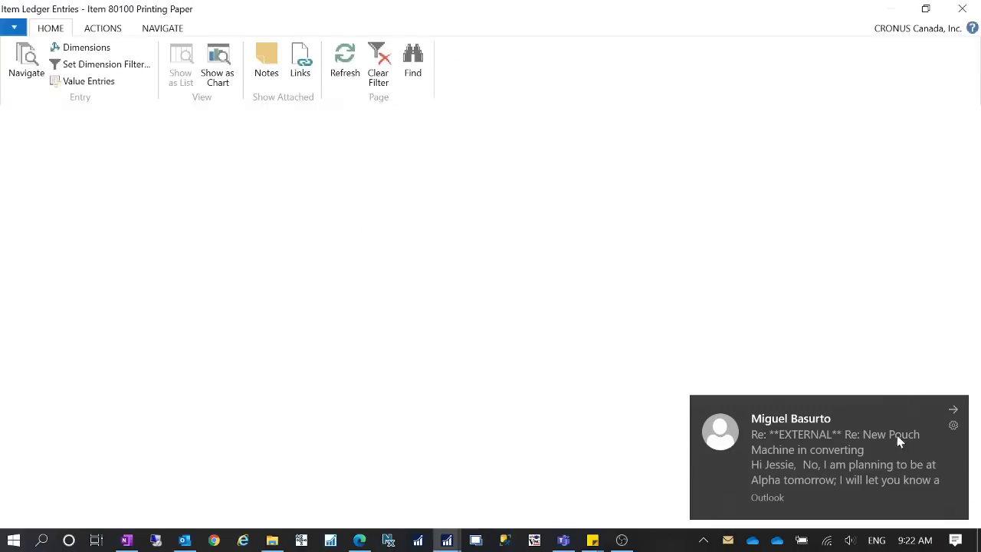
pyautogui.click(952, 409)
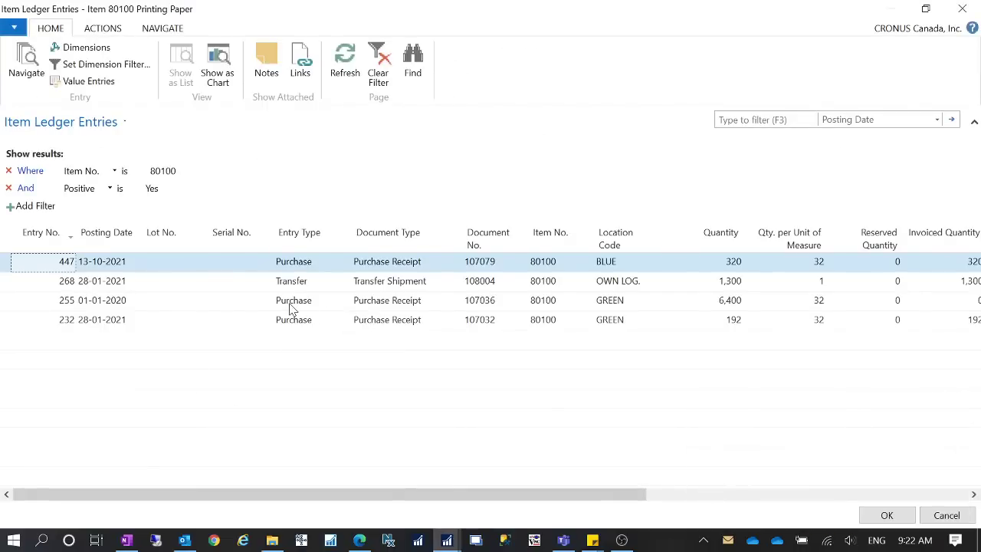
pyautogui.click(190, 305)
pyautogui.click(543, 284)
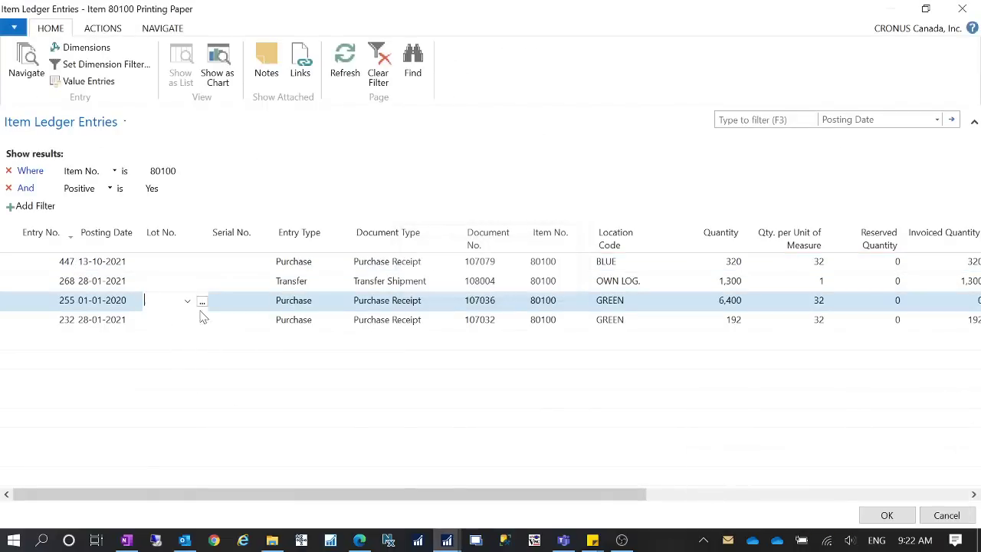
pyautogui.click(34, 304)
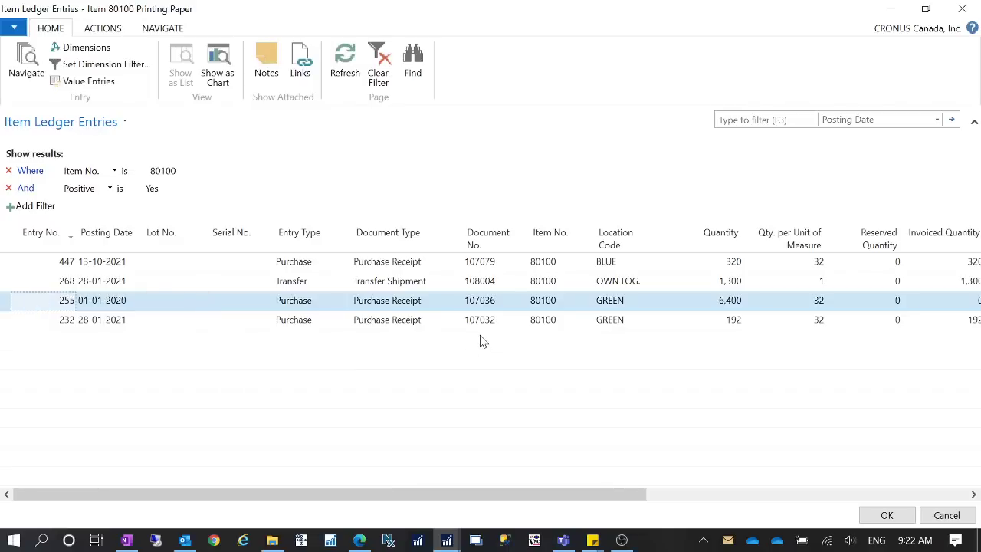
pyautogui.click(886, 514)
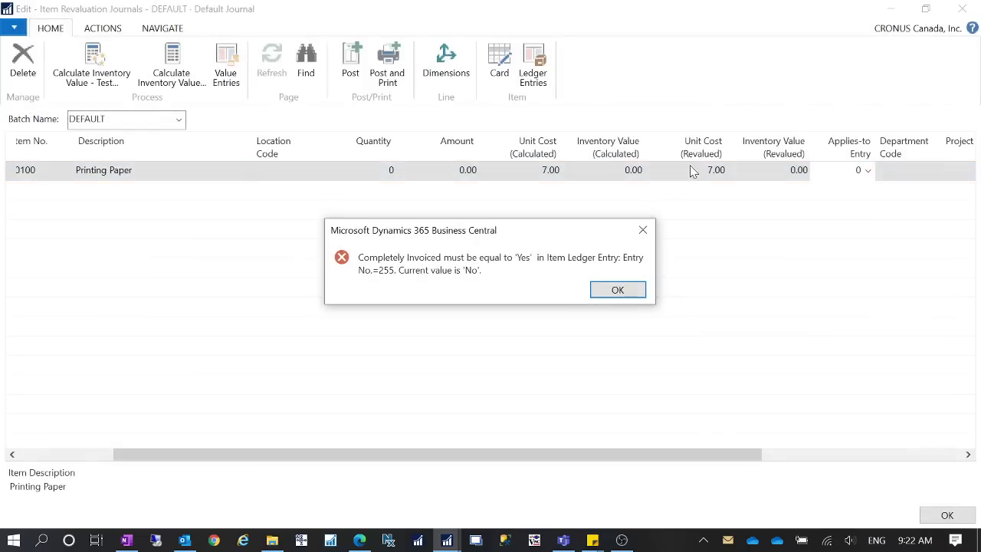
pyautogui.click(617, 292)
# Apply the Printing Paper line to item ledger entry 232, purchase receipt 107032, and recheck the entries available to it
pyautogui.click(868, 174)
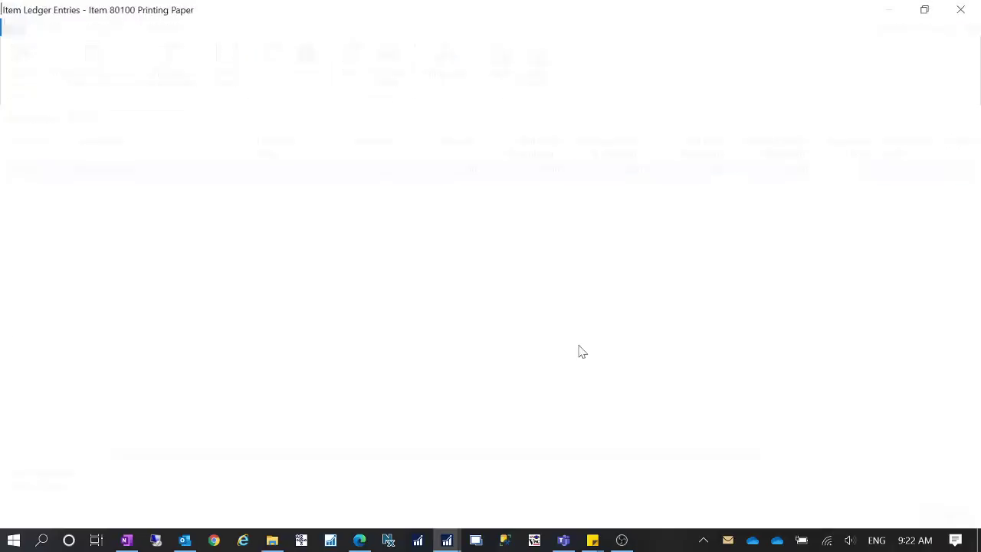
pyautogui.click(17, 321)
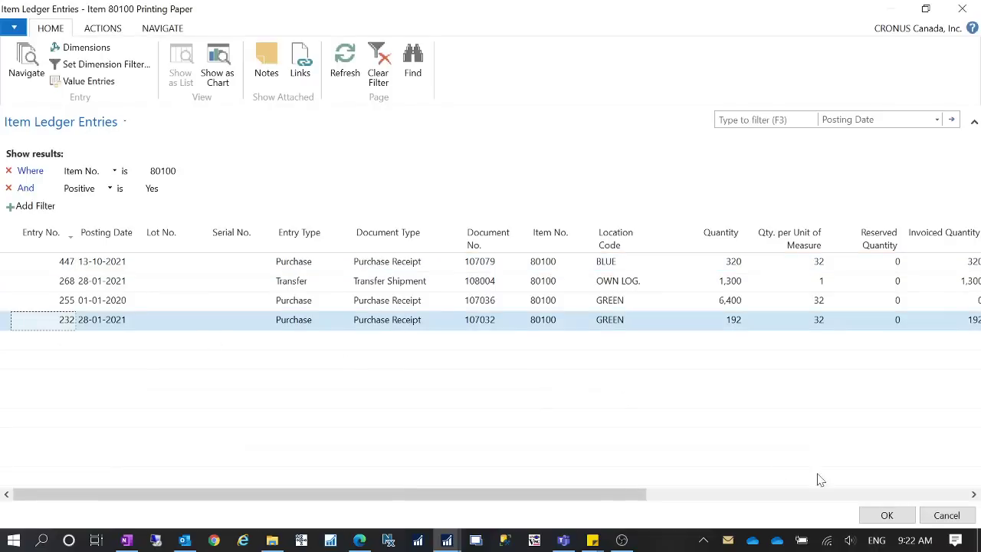
pyautogui.click(887, 515)
pyautogui.click(867, 174)
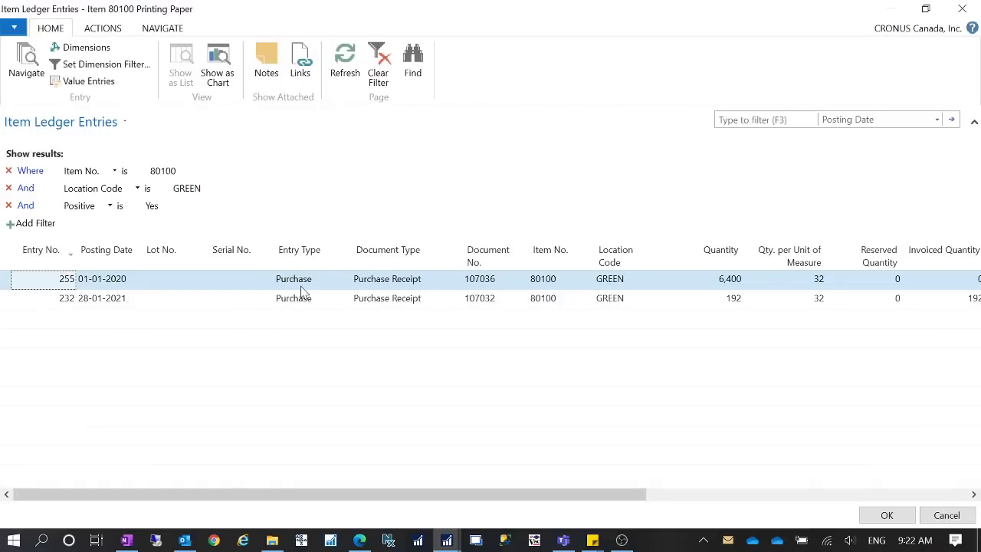
pyautogui.click(961, 8)
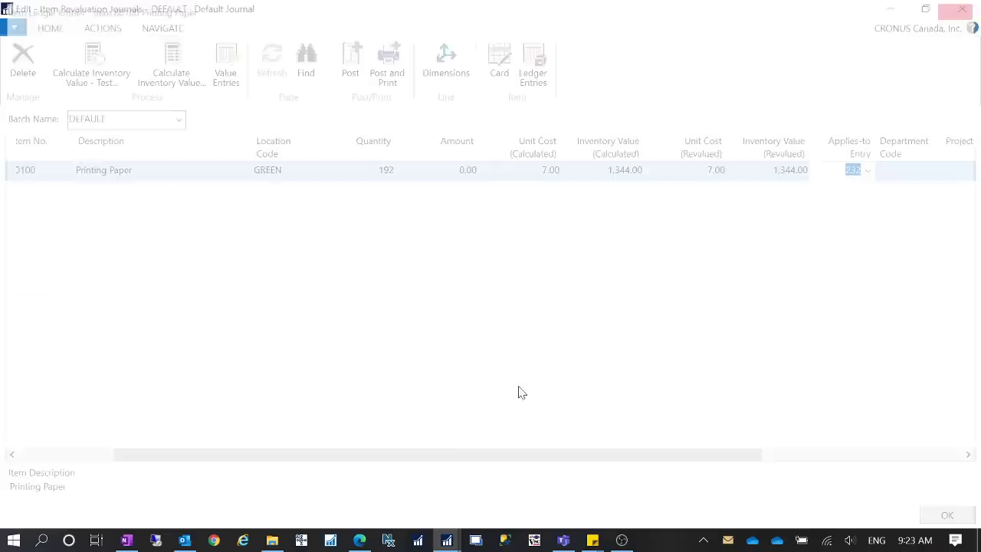
# Delete the Printing Paper line from the revaluation journal
pyautogui.moveTo(497, 462); pyautogui.dragTo(298, 442)
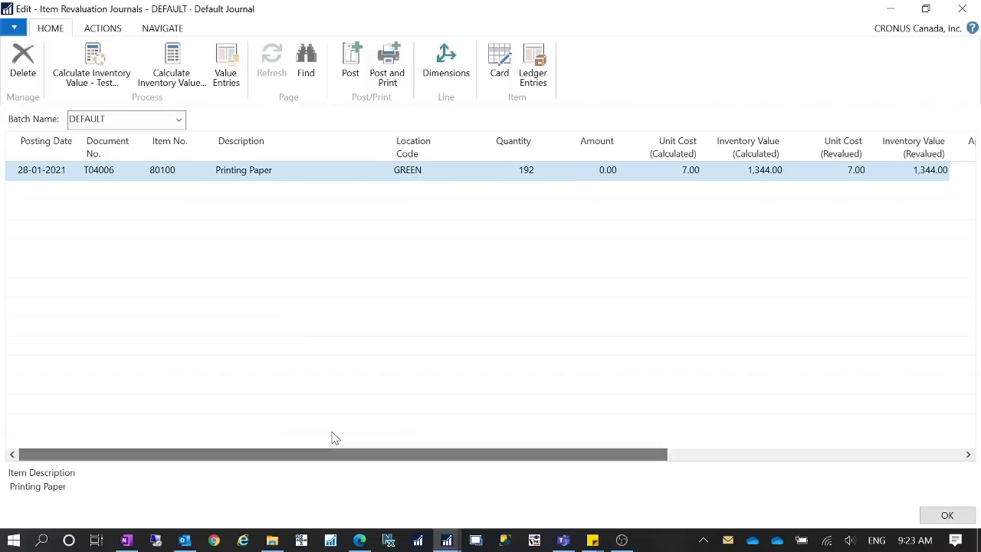
pyautogui.moveTo(494, 464); pyautogui.dragTo(314, 456)
pyautogui.moveTo(504, 453); pyautogui.dragTo(260, 319)
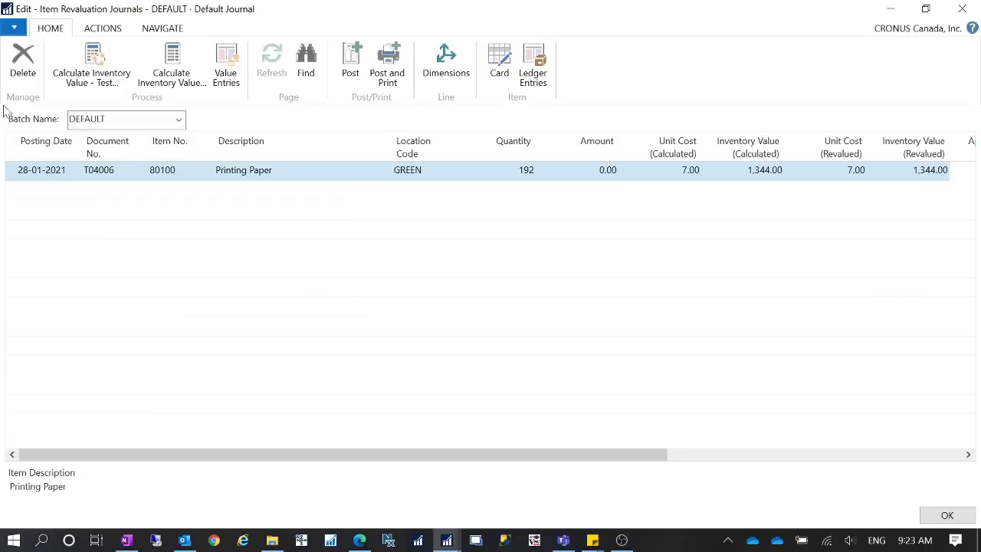
pyautogui.click(150, 169)
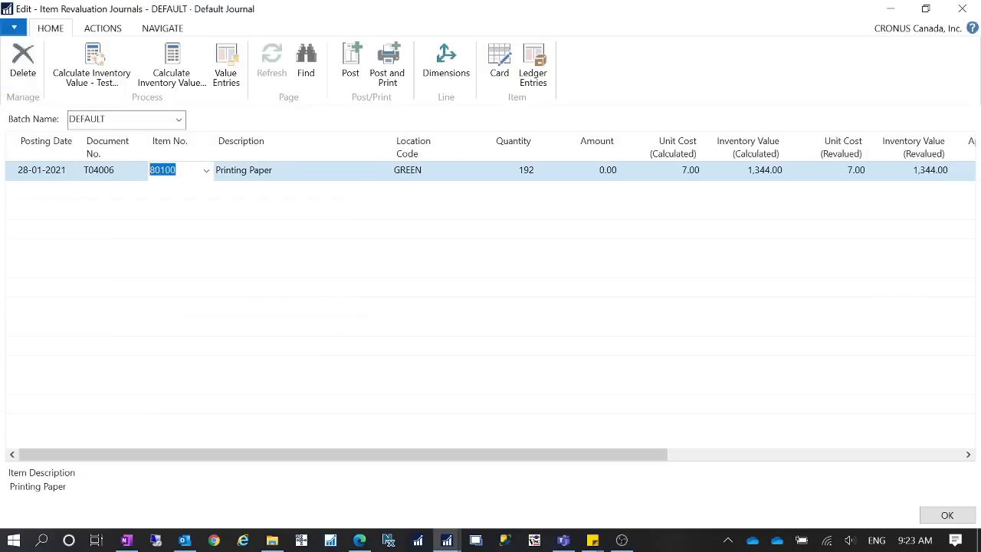
pyautogui.click(22, 63)
pyautogui.click(466, 283)
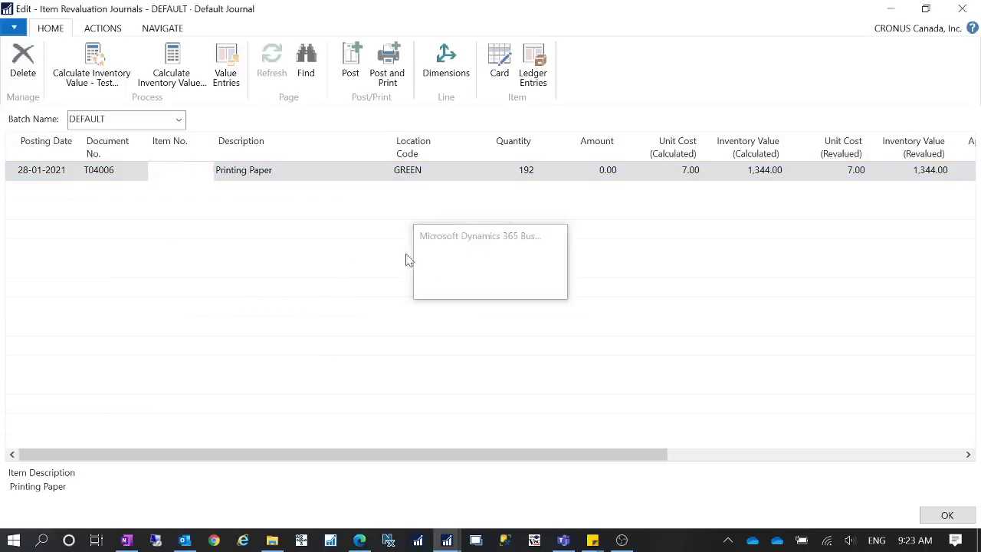
# Start the Calculate Inventory Value batch job without adjusting costs first, and set its posting date to 29-10-2020
pyautogui.click(171, 73)
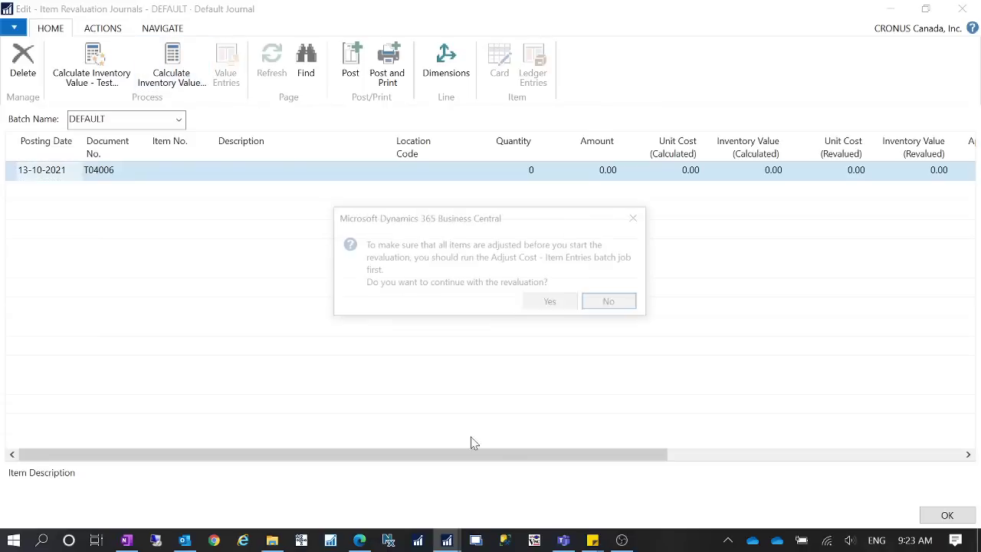
pyautogui.click(548, 303)
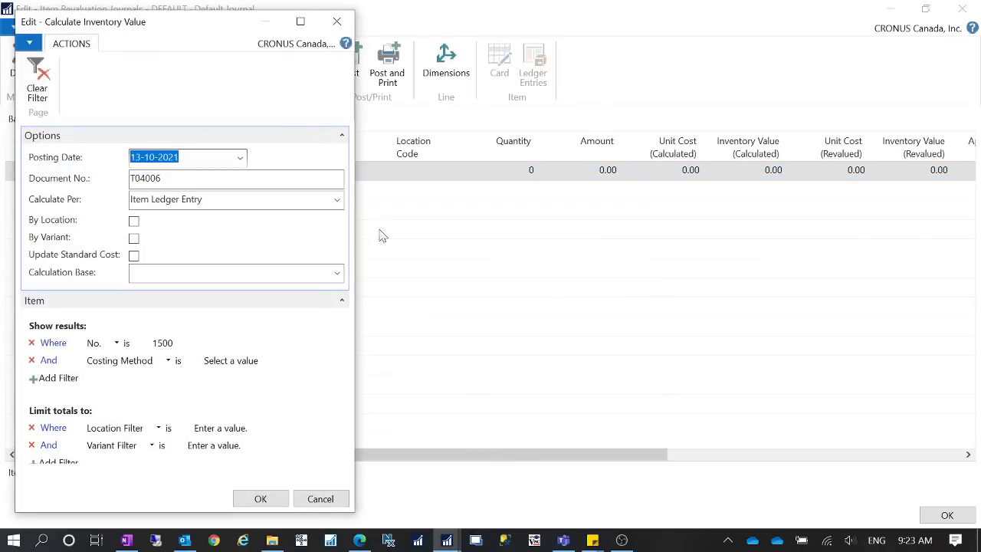
pyautogui.doubleClick(181, 158)
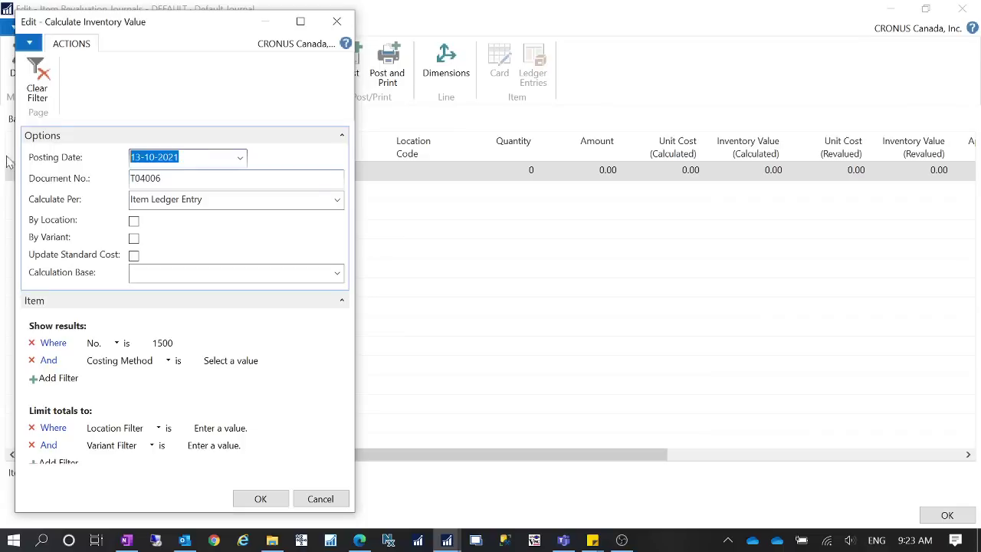
pyautogui.write('29-10-2020')
pyautogui.press('Tab')
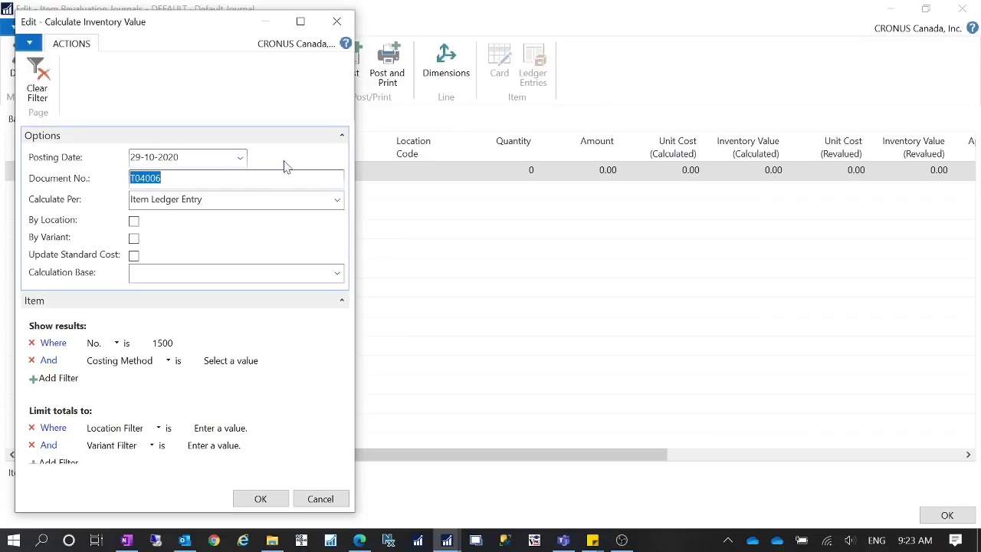
# Set the inventory value calculation to run per Item, split by location and by variant
pyautogui.click(337, 200)
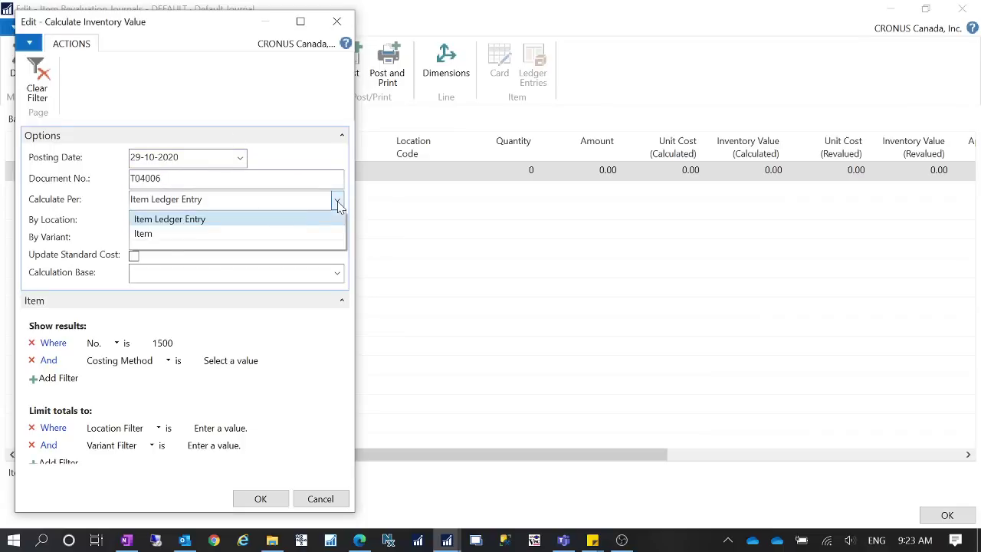
pyautogui.click(153, 234)
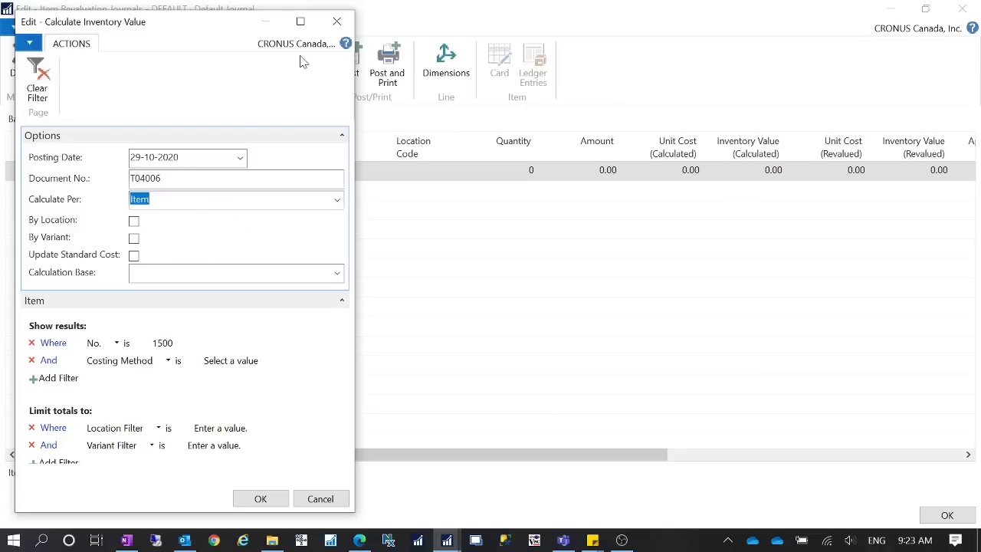
pyautogui.click(300, 21)
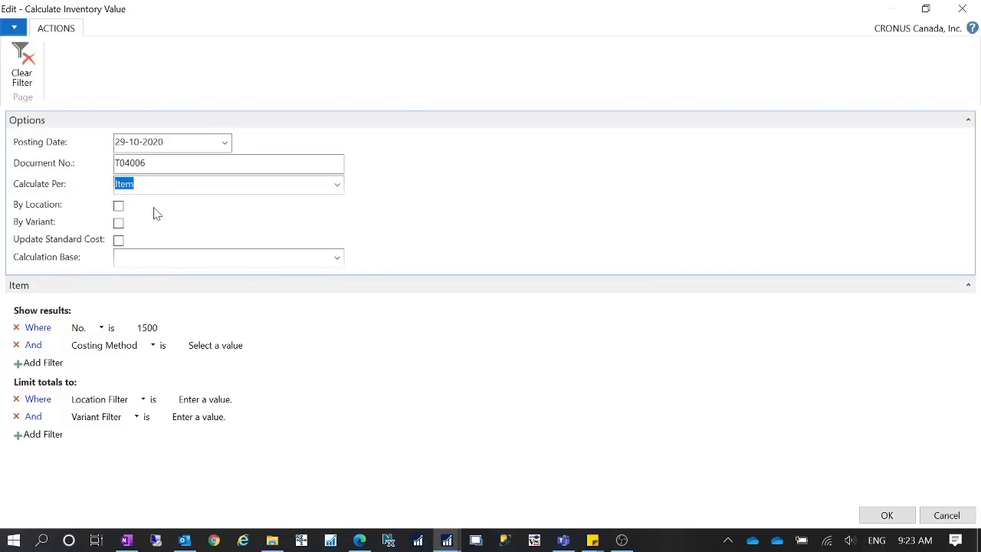
pyautogui.click(119, 207)
pyautogui.click(119, 223)
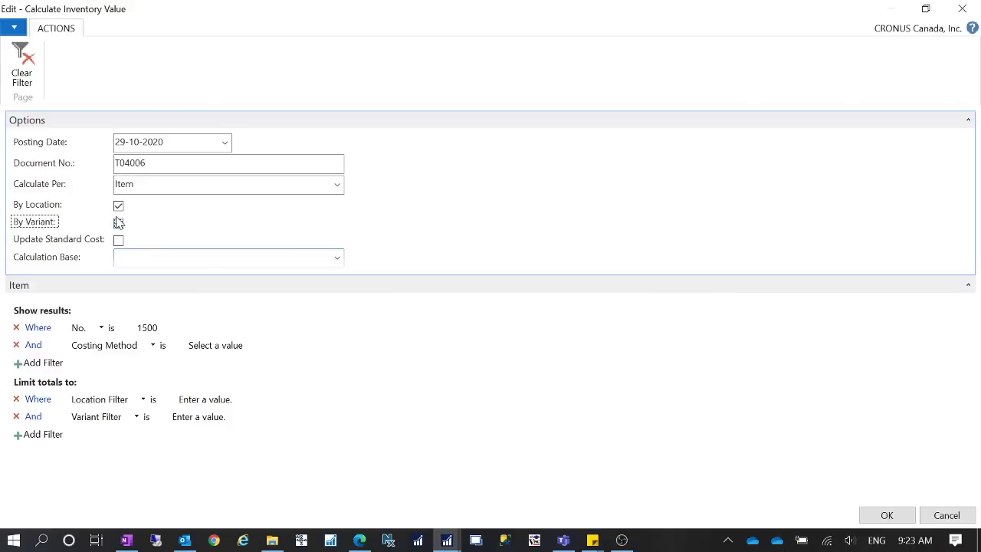
# Filter the calculation to item number 80100 and run it
pyautogui.click(170, 327)
pyautogui.write('80100')
pyautogui.press('Tab')
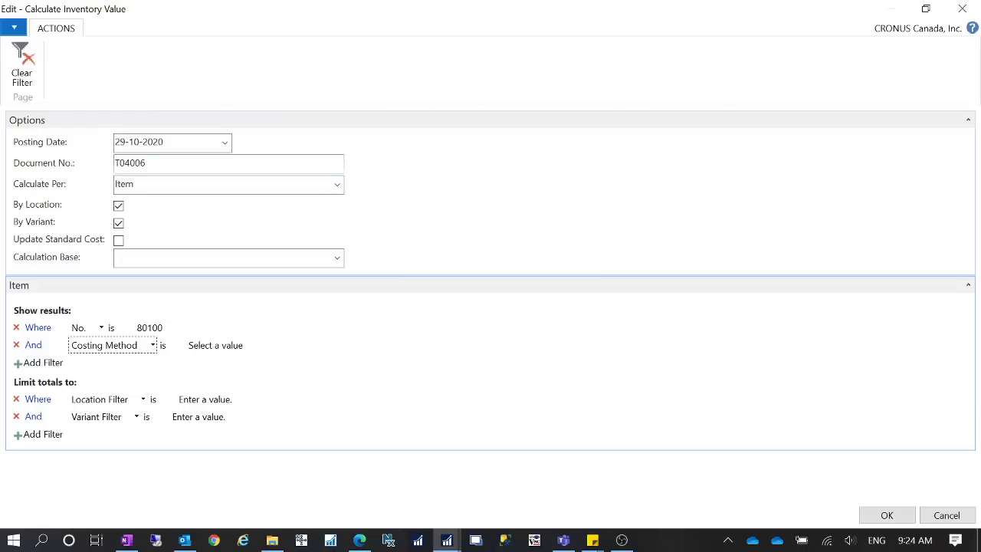
pyautogui.click(157, 163)
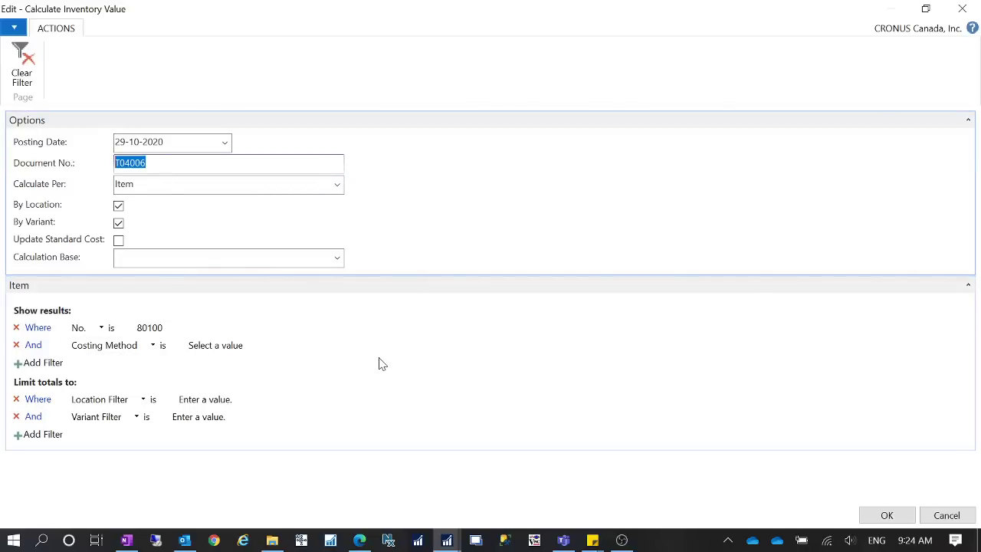
pyautogui.click(887, 515)
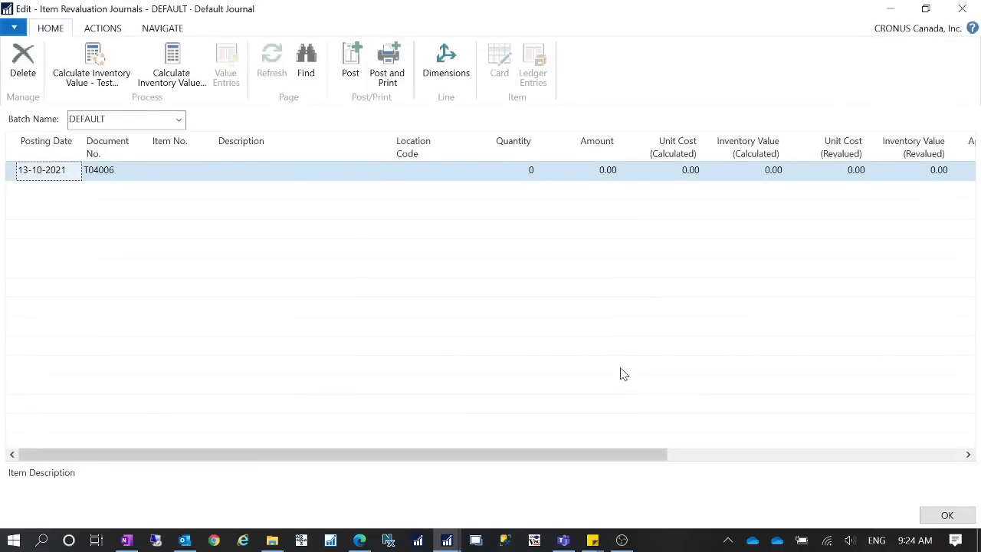
pyautogui.click(171, 73)
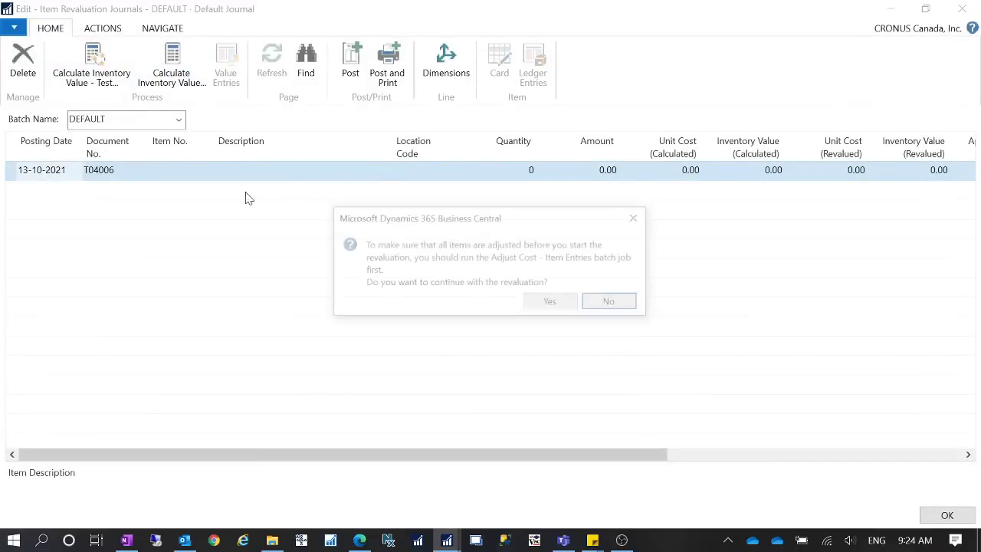
pyautogui.click(550, 303)
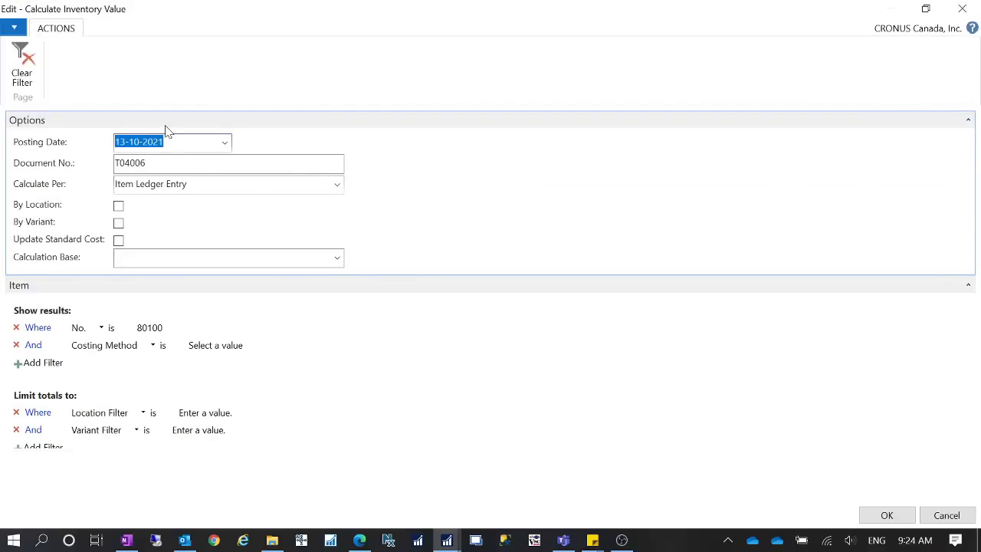
pyautogui.click(961, 9)
pyautogui.moveTo(539, 456); pyautogui.dragTo(738, 448)
pyautogui.click(701, 178)
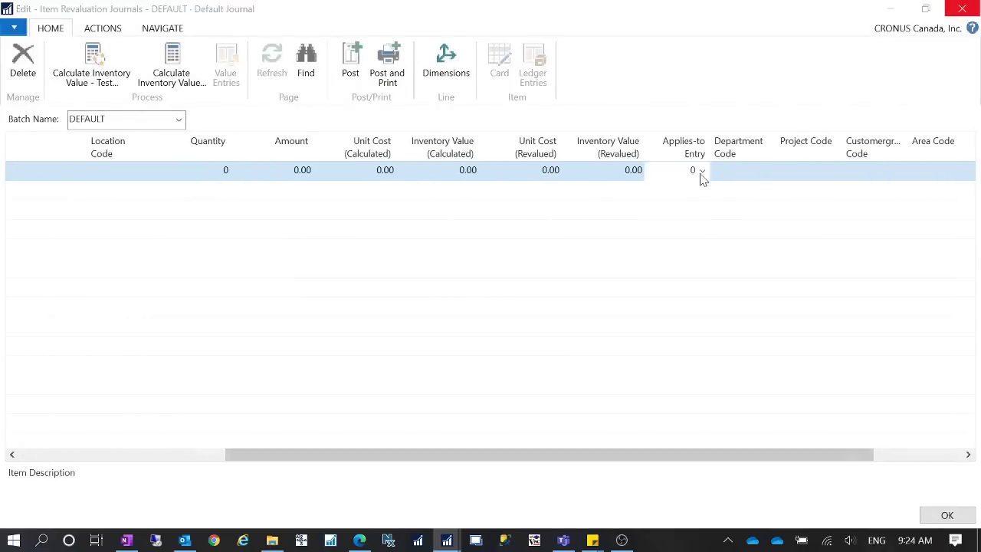
pyautogui.click(705, 178)
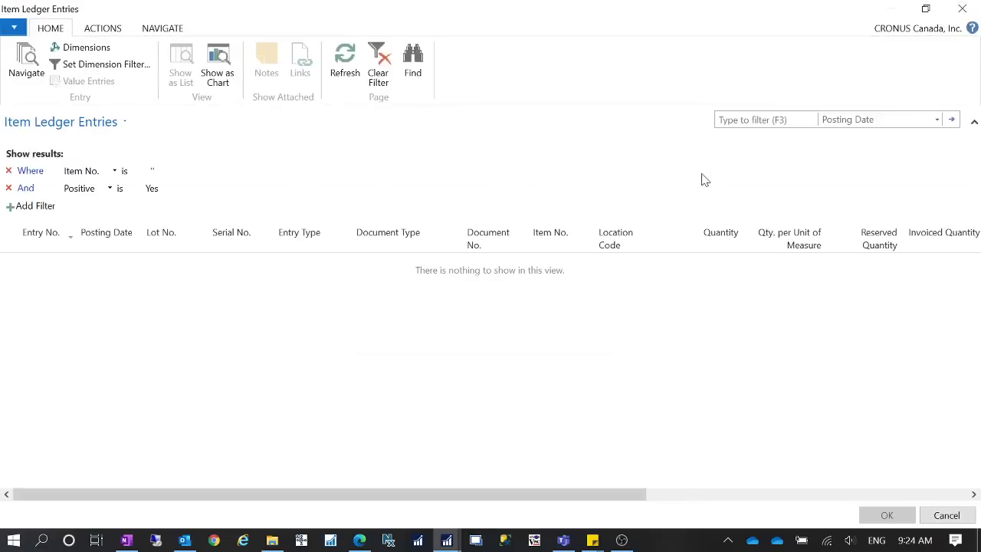
pyautogui.click(8, 187)
pyautogui.click(961, 8)
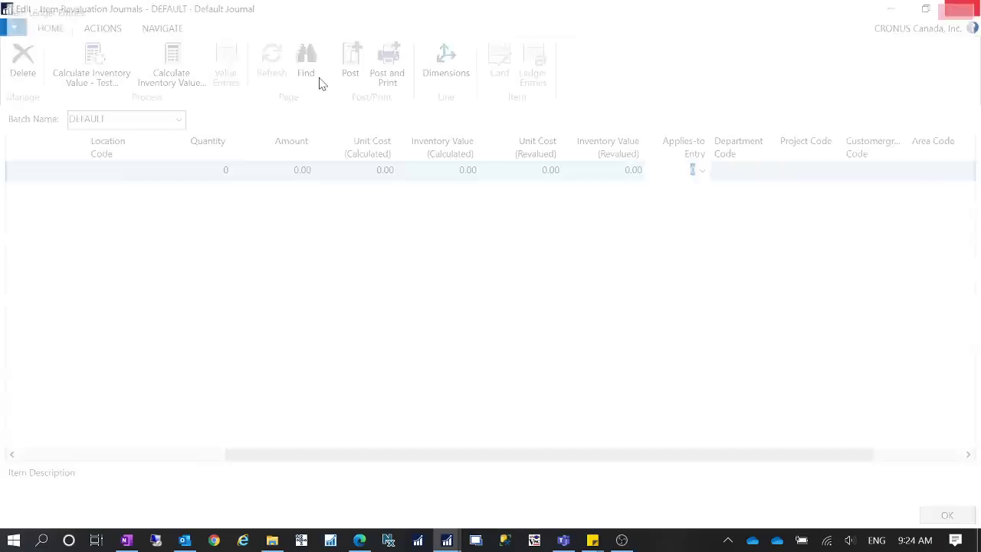
# Enter item 80100 on the empty revaluation journal line
pyautogui.moveTo(348, 460); pyautogui.dragTo(2, 437)
pyautogui.click(162, 173)
pyautogui.write('80100')
pyautogui.press('Tab')
# Apply the Printing Paper line to item ledger entry 447, the BLUE purchase receipt posted 13-10-2021
pyautogui.moveTo(528, 453); pyautogui.dragTo(725, 446)
pyautogui.click(714, 171)
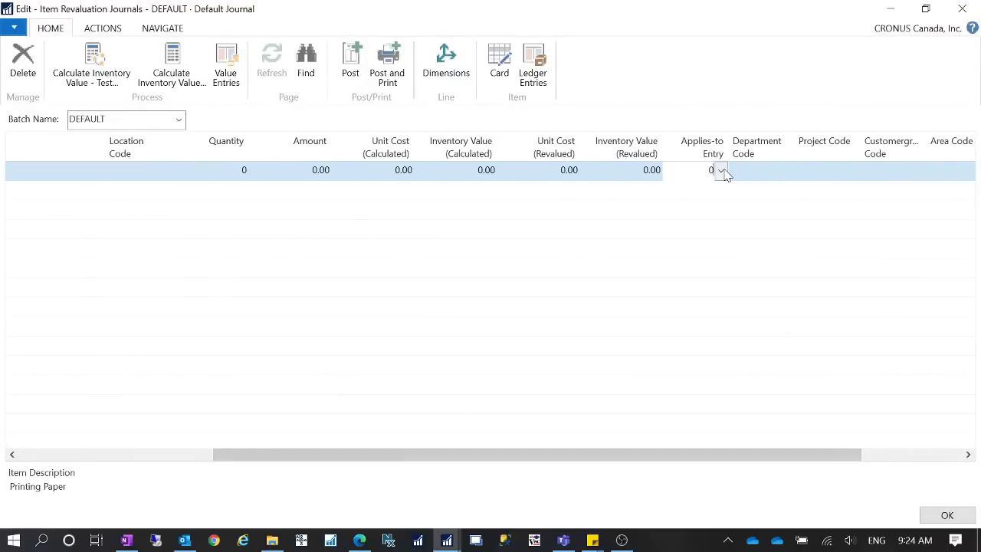
pyautogui.click(726, 170)
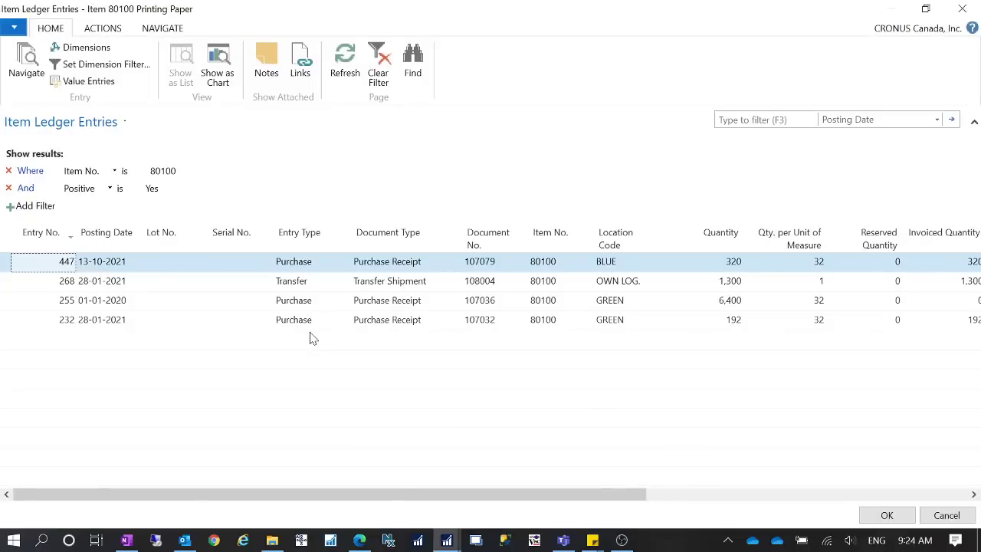
pyautogui.rightClick(112, 265)
pyautogui.click(151, 273)
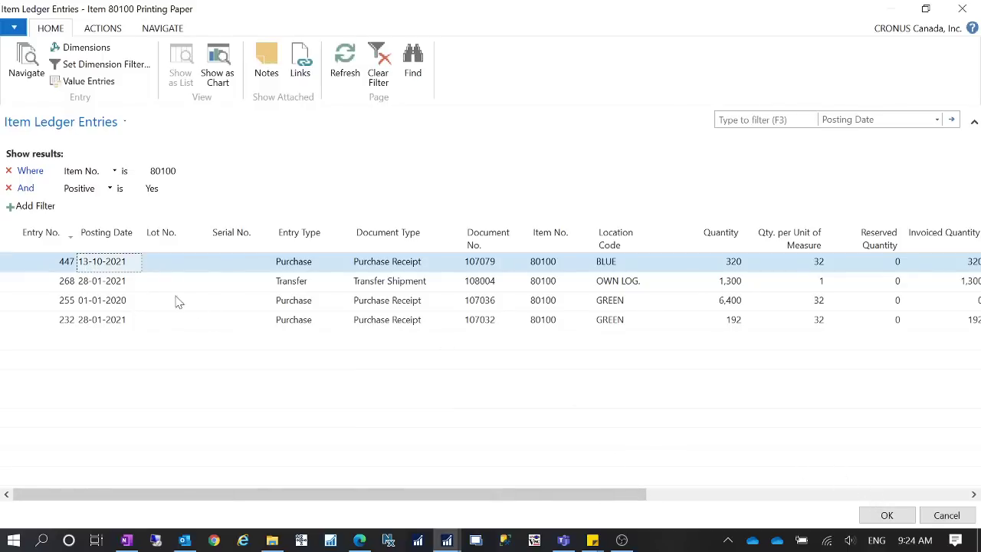
pyautogui.click(910, 519)
# Run Calculate Inventory Value for item 80100 without adjusting costs first, calculating per Item and splitting by location and by variant
pyautogui.click(173, 85)
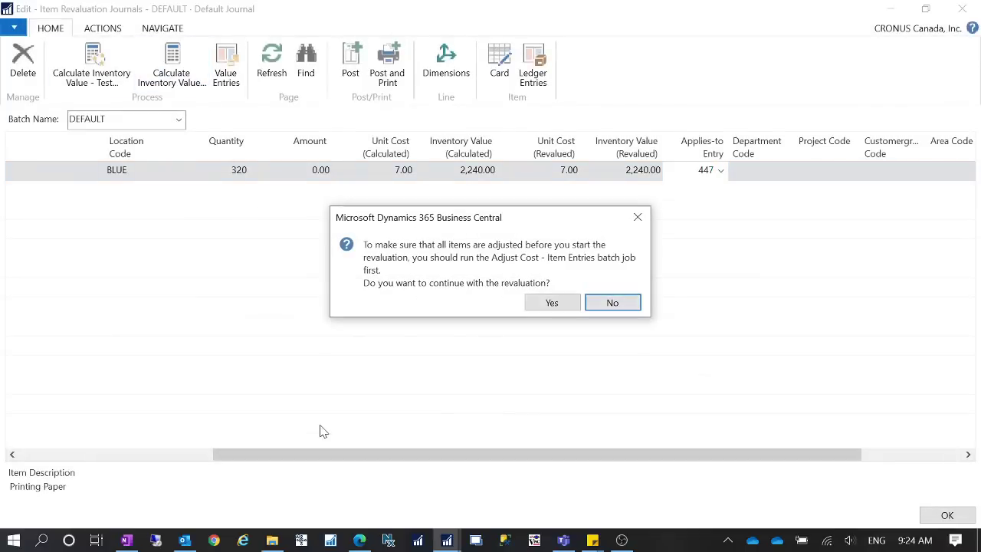
pyautogui.click(552, 303)
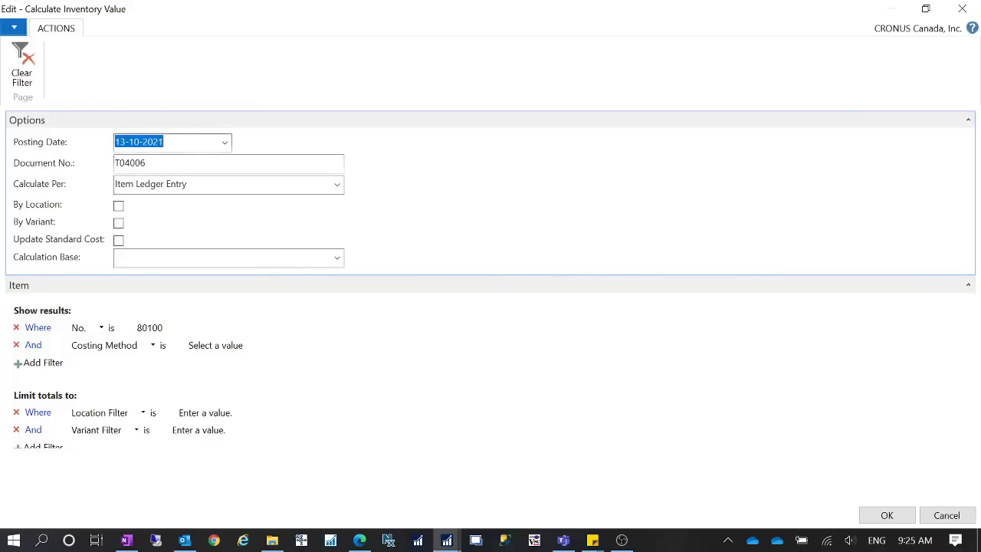
pyautogui.press('Tab')
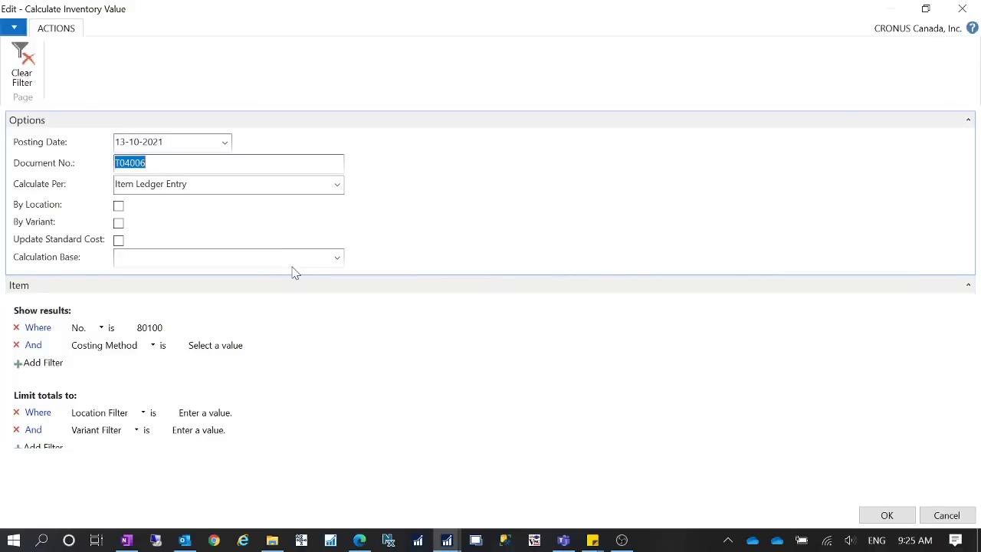
pyautogui.click(335, 190)
pyautogui.click(145, 219)
pyautogui.click(119, 207)
pyautogui.click(118, 223)
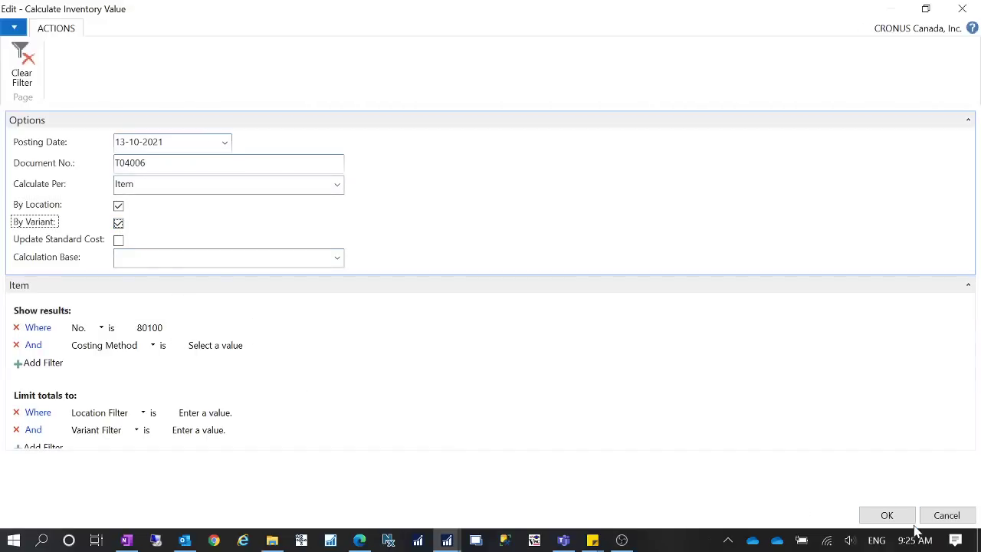
pyautogui.click(883, 514)
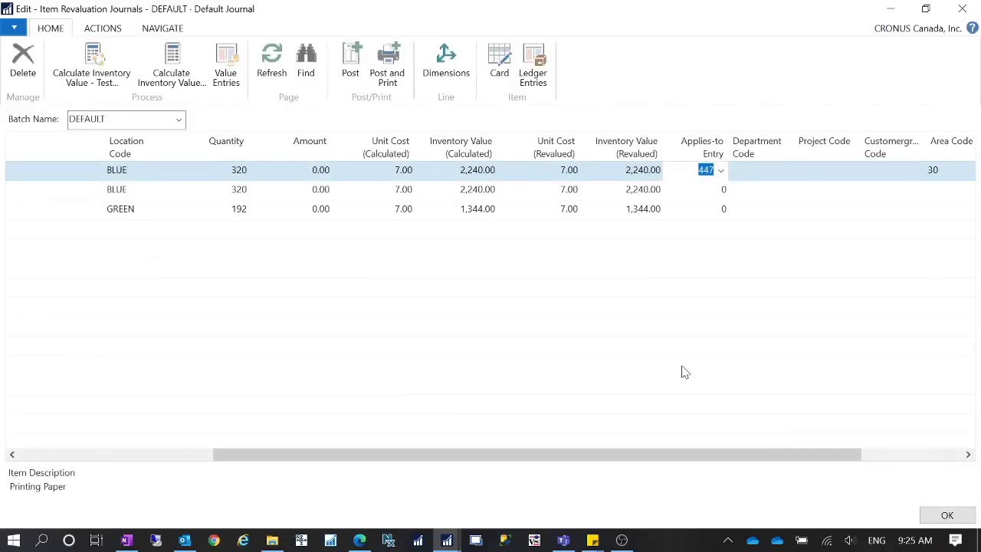
# Review the ledger entries available for the first BLUE line's Applies-to Entry, removing the location filter to see all of the item's positive entries
pyautogui.moveTo(610, 454); pyautogui.dragTo(329, 448)
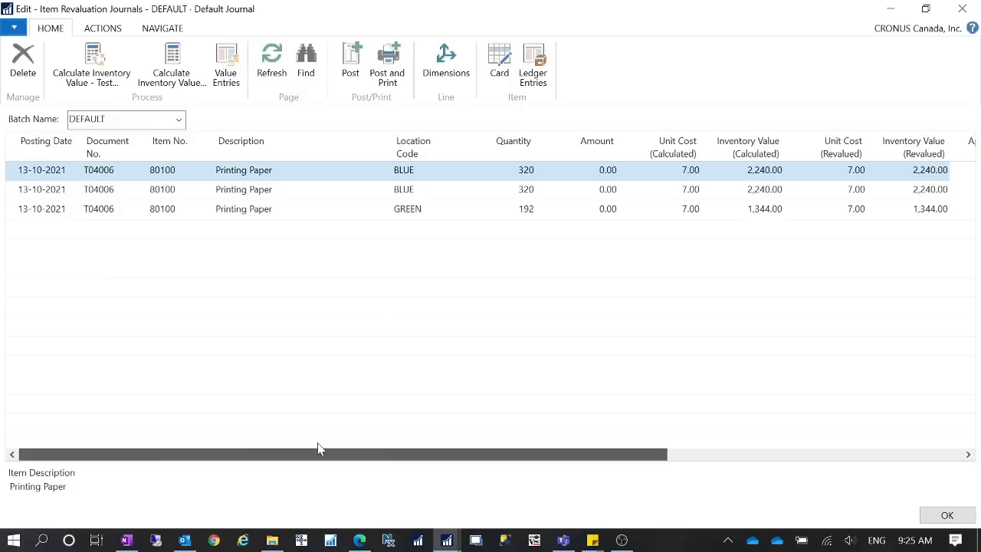
pyautogui.moveTo(348, 457); pyautogui.dragTo(102, 434)
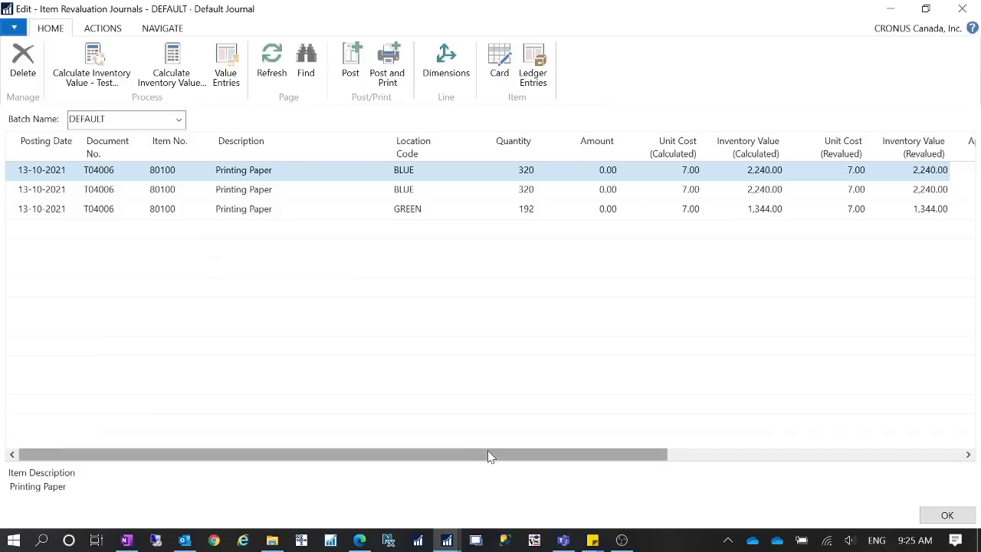
pyautogui.moveTo(496, 456); pyautogui.dragTo(711, 458)
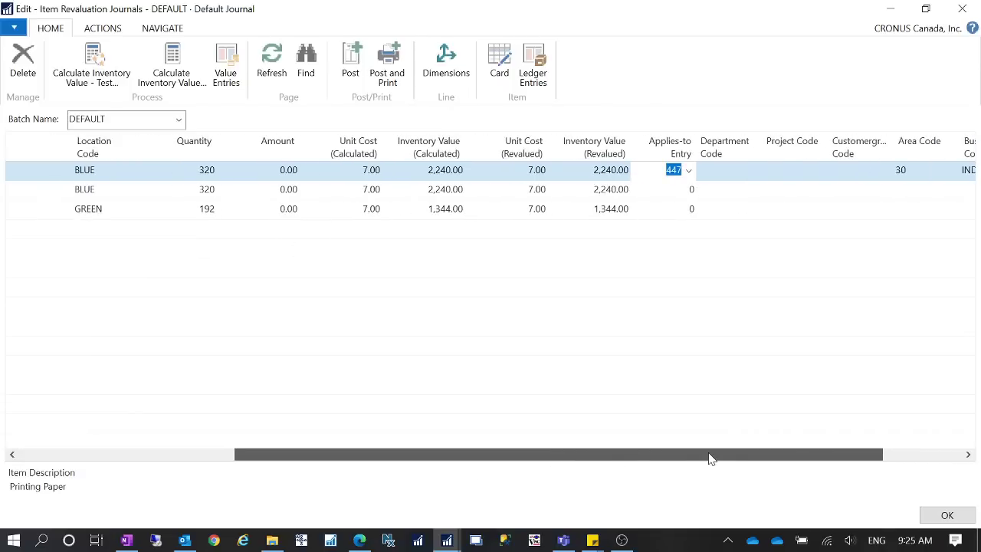
pyautogui.click(689, 170)
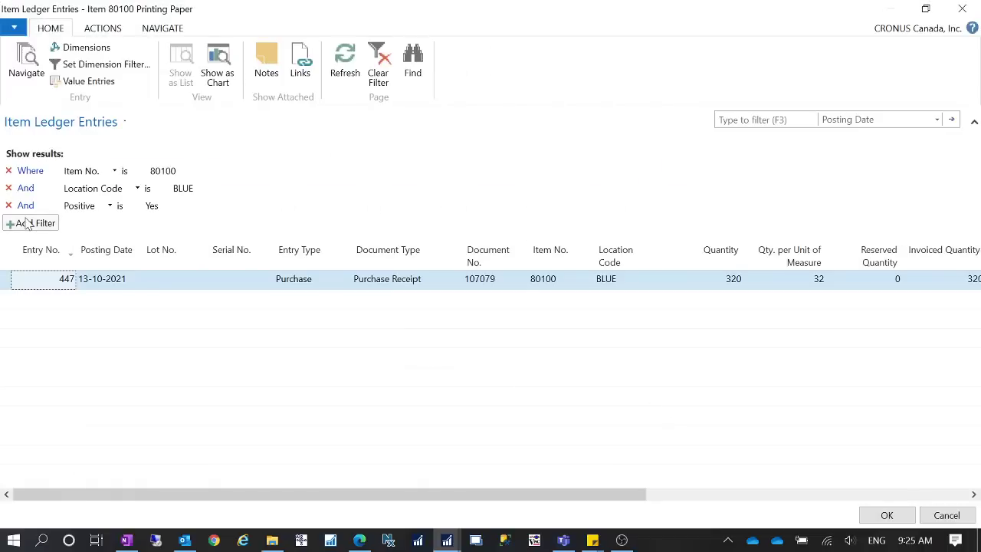
pyautogui.click(9, 188)
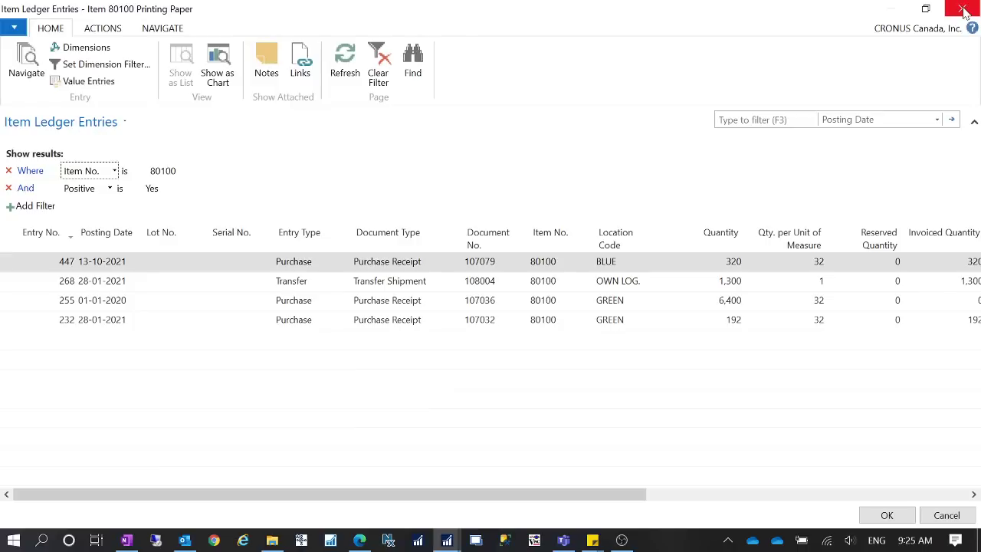
pyautogui.click(963, 11)
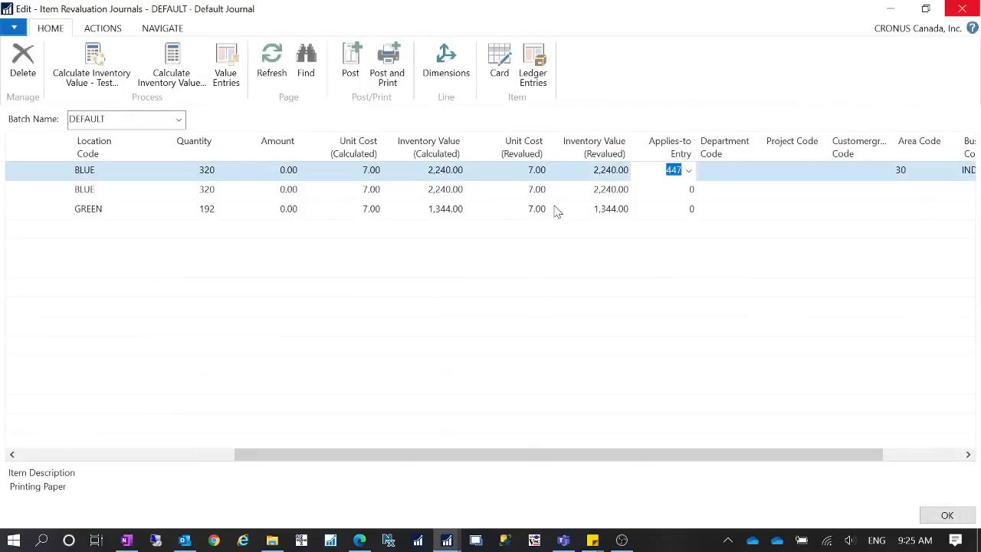
# Look up the item ledger entries offered for the second BLUE line's Applies-to Entry without choosing one
pyautogui.moveTo(371, 468); pyautogui.dragTo(105, 466)
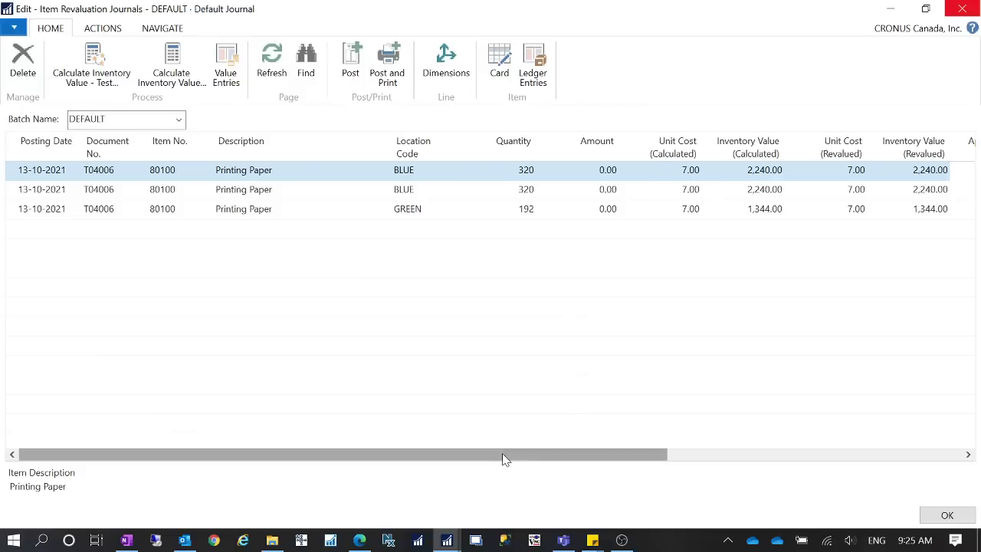
pyautogui.moveTo(504, 459); pyautogui.dragTo(742, 464)
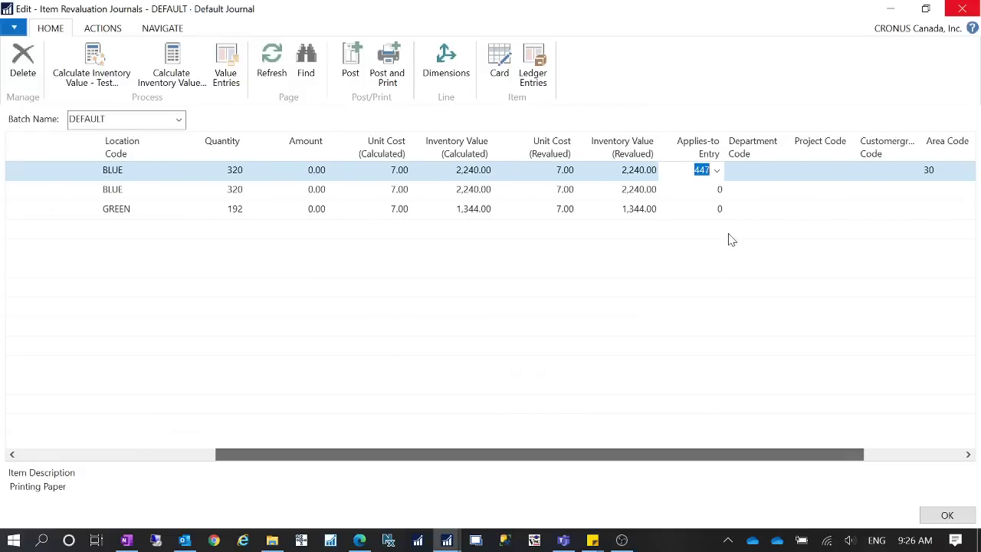
pyautogui.click(714, 193)
pyautogui.click(717, 191)
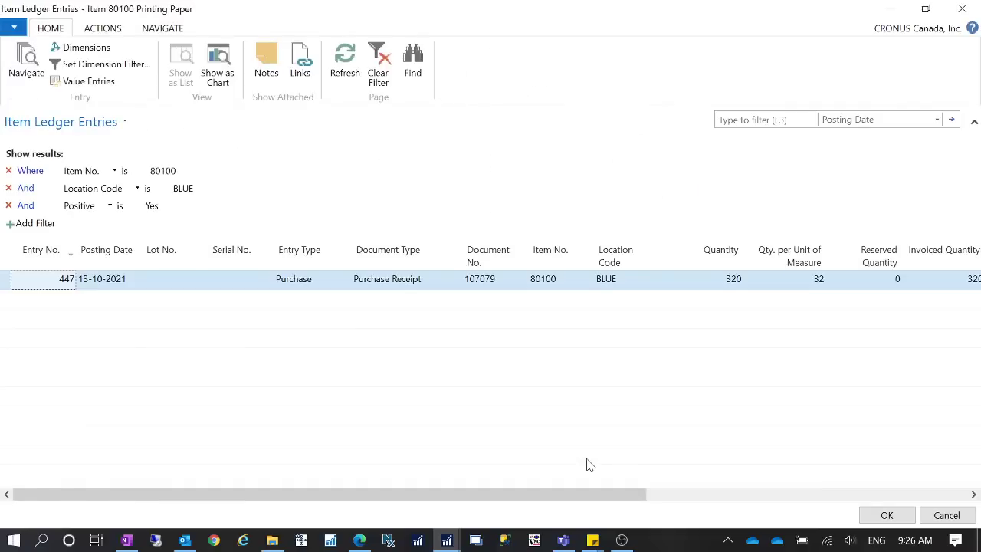
pyautogui.click(961, 8)
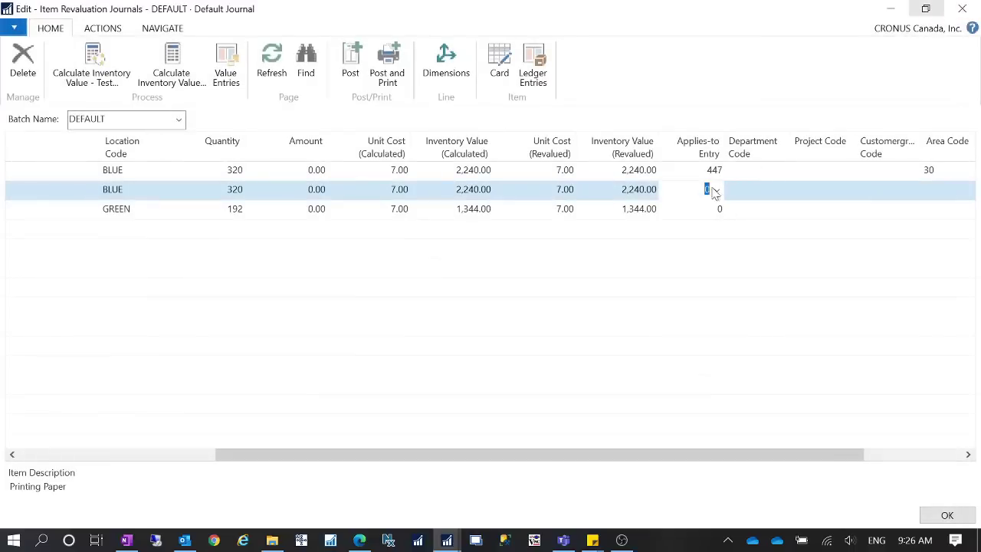
# Examine the item ledger entries offered for the GREEN line, comparing their total and invoiced quantities, without choosing one
pyautogui.click(701, 216)
pyautogui.click(716, 209)
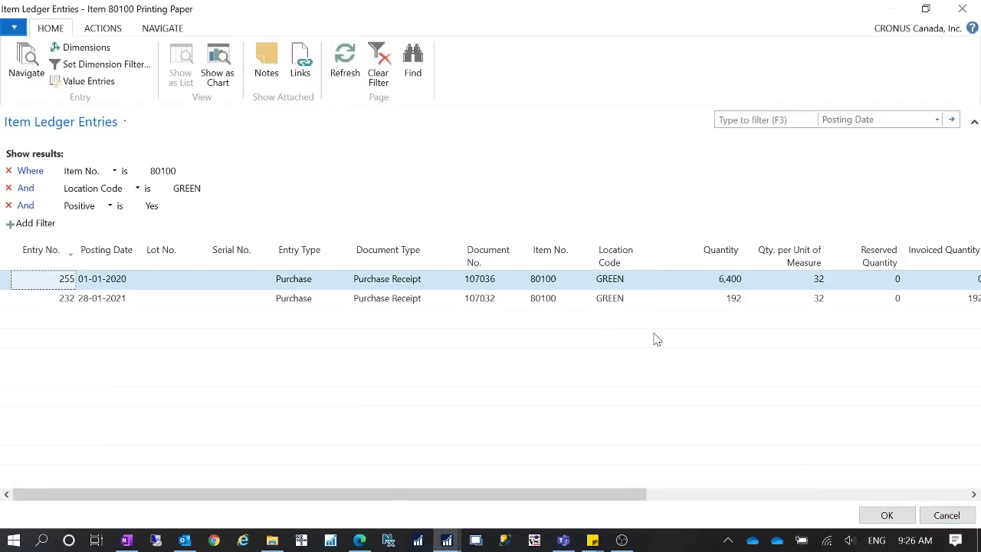
pyautogui.click(945, 515)
pyautogui.moveTo(418, 455); pyautogui.dragTo(178, 454)
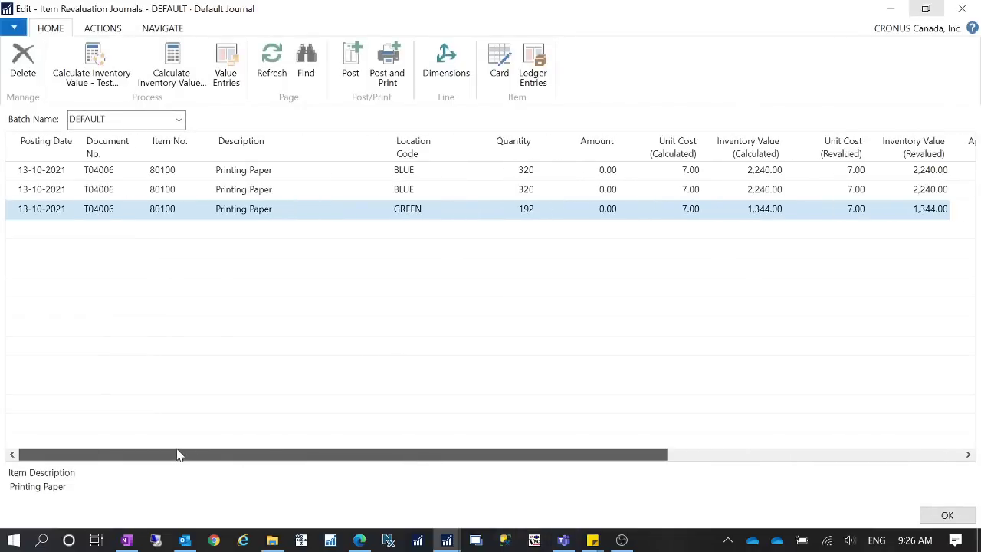
pyautogui.moveTo(247, 463); pyautogui.dragTo(464, 459)
pyautogui.click(775, 211)
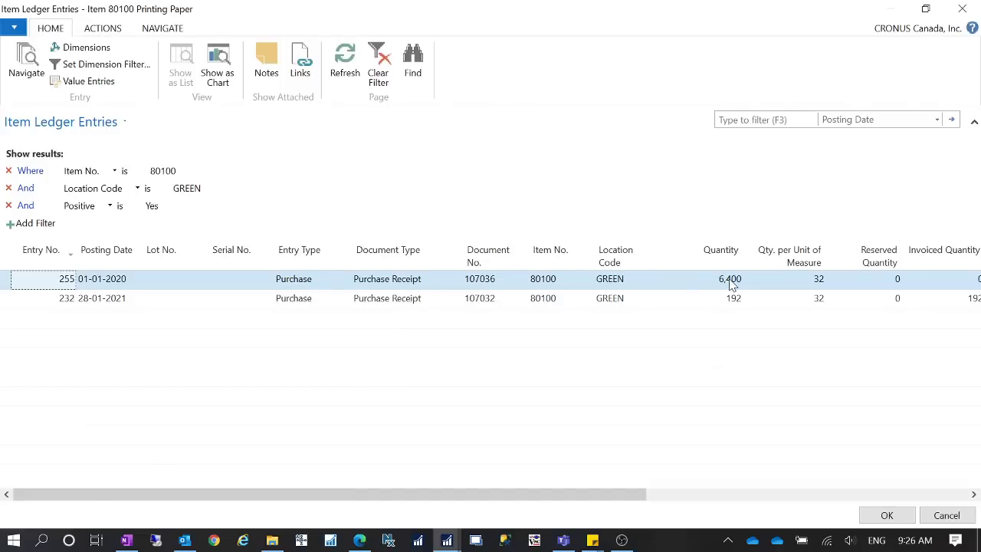
pyautogui.moveTo(638, 496); pyautogui.dragTo(977, 481)
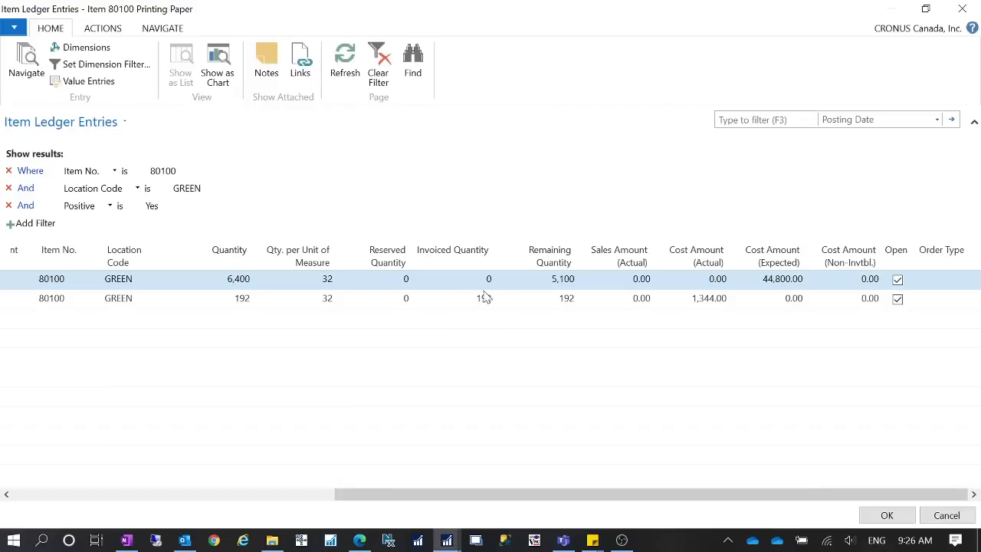
pyautogui.click(447, 308)
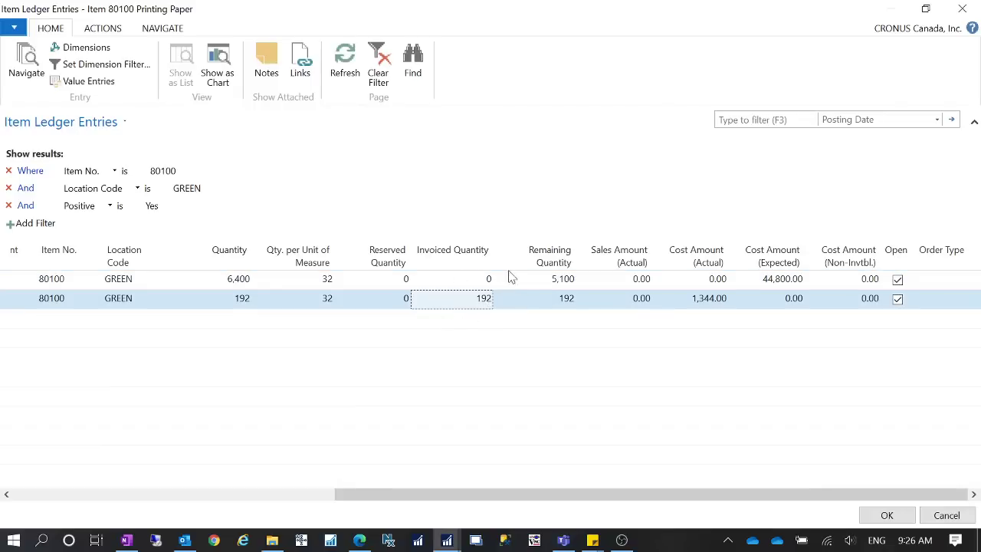
pyautogui.click(446, 281)
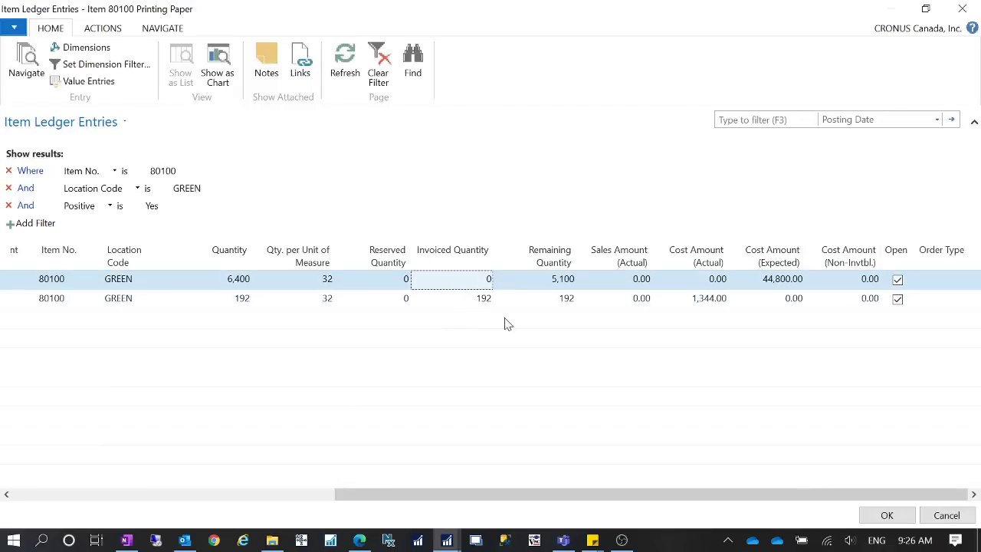
pyautogui.click(942, 516)
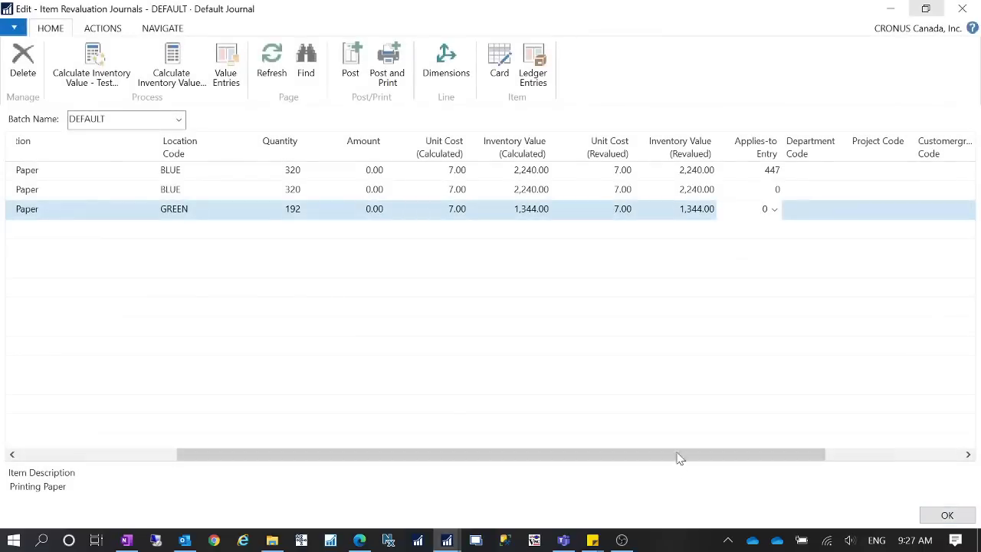
# Recheck the quantities of the ledger entry behind the second BLUE line without applying it
pyautogui.click(770, 190)
pyautogui.click(776, 190)
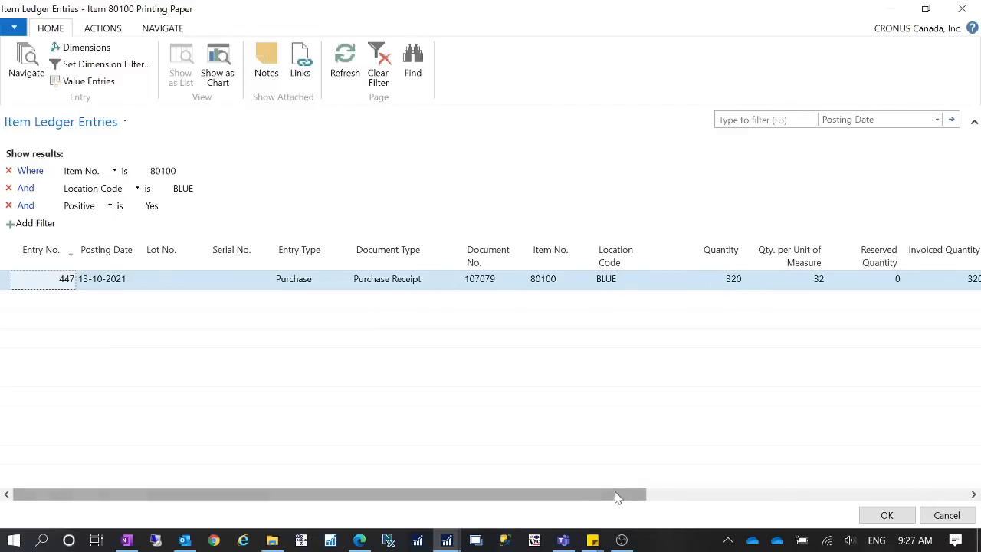
pyautogui.moveTo(615, 497); pyautogui.dragTo(629, 499)
pyautogui.click(948, 515)
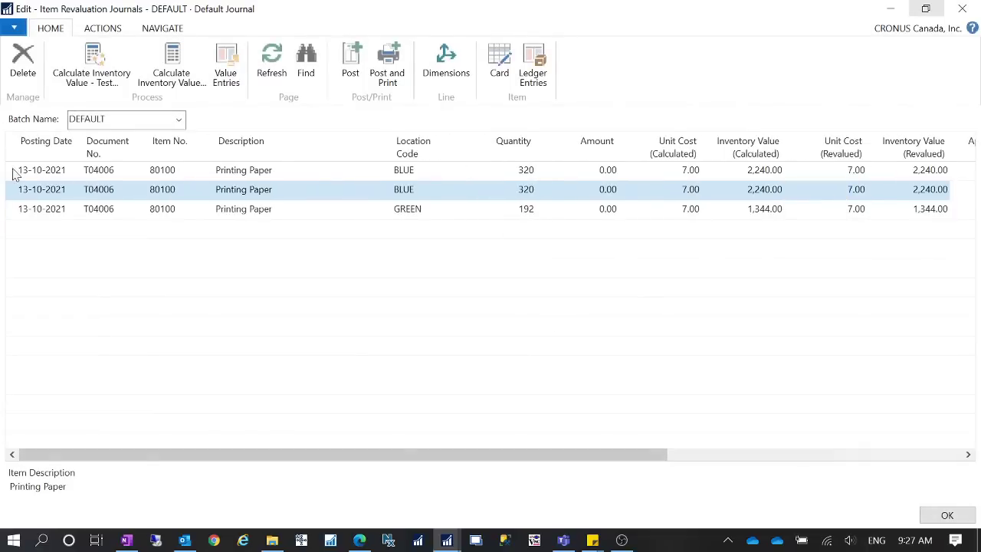
# Delete the first BLUE line, the one applied to entry 447, from the revaluation journal
pyautogui.click(22, 173)
pyautogui.click(23, 73)
pyautogui.click(491, 286)
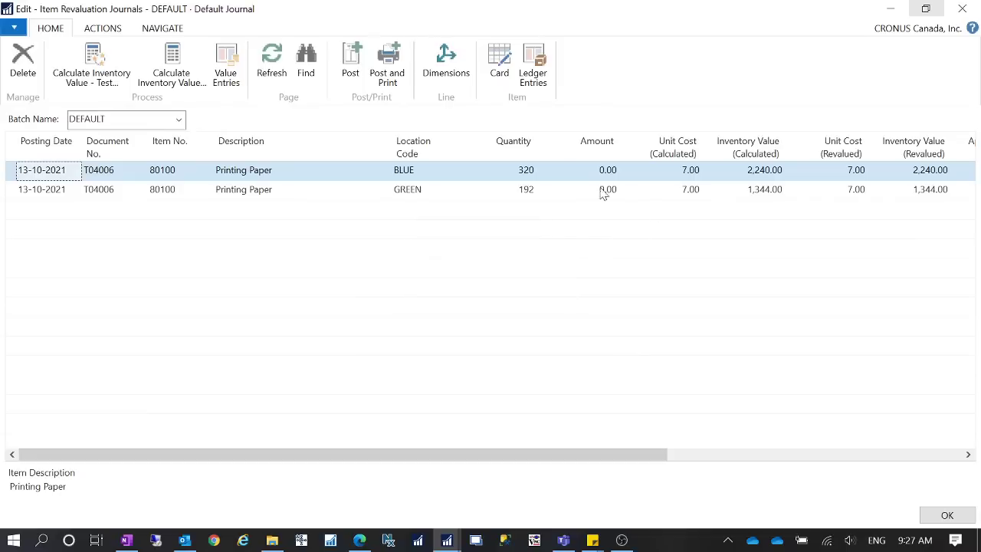
# Review the Calculate Inventory Value options, including the Calculate Per choices, and close the request without running it
pyautogui.moveTo(563, 455); pyautogui.dragTo(329, 454)
pyautogui.click(171, 69)
pyautogui.click(555, 307)
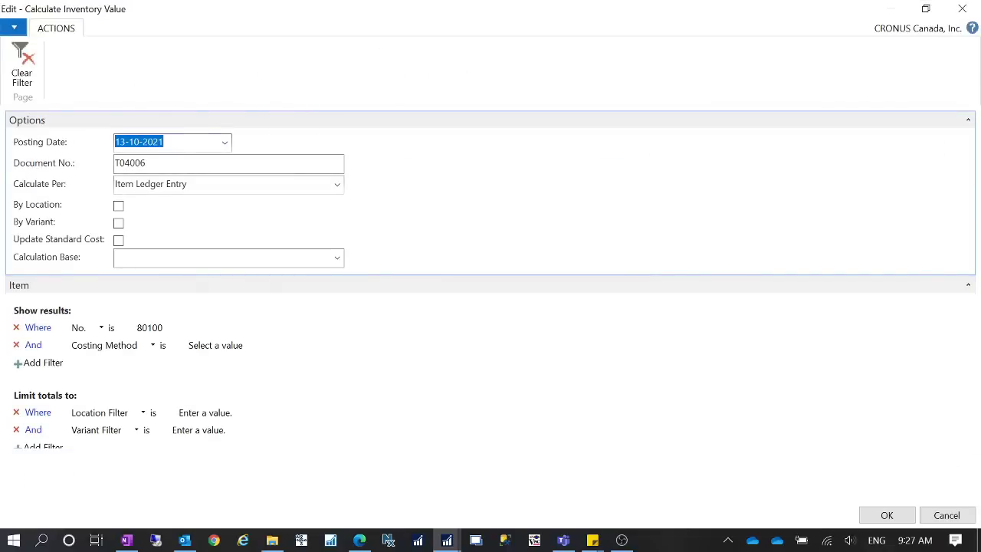
pyautogui.click(338, 190)
pyautogui.click(523, 228)
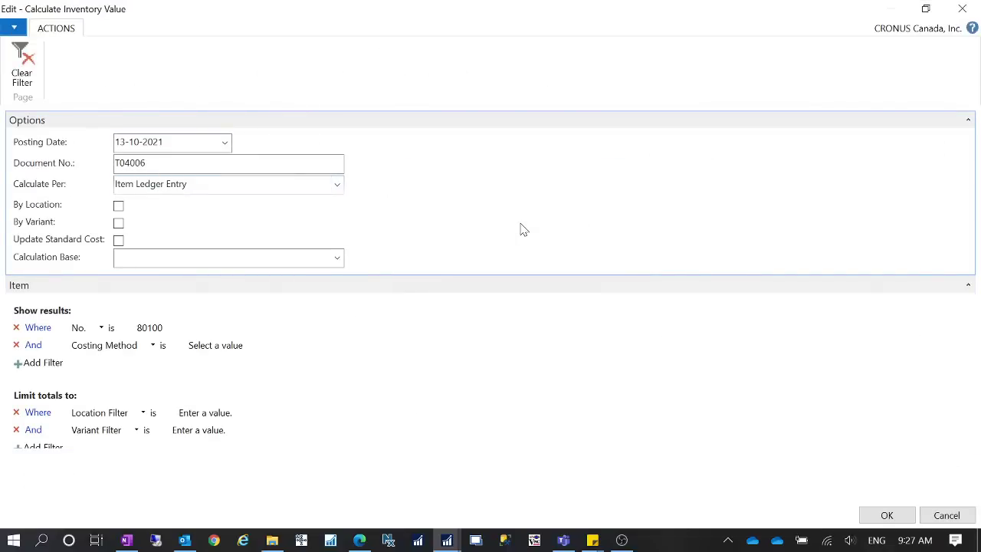
pyautogui.click(962, 8)
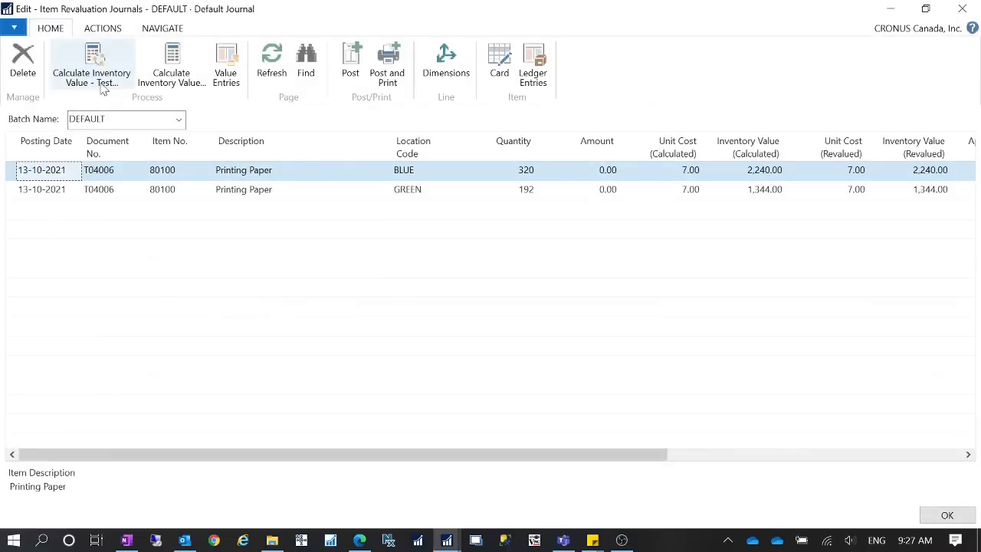
# Set Unit Cost (Revalued) to 6 on both the BLUE and GREEN lines for Printing Paper
pyautogui.moveTo(596, 459); pyautogui.dragTo(710, 460)
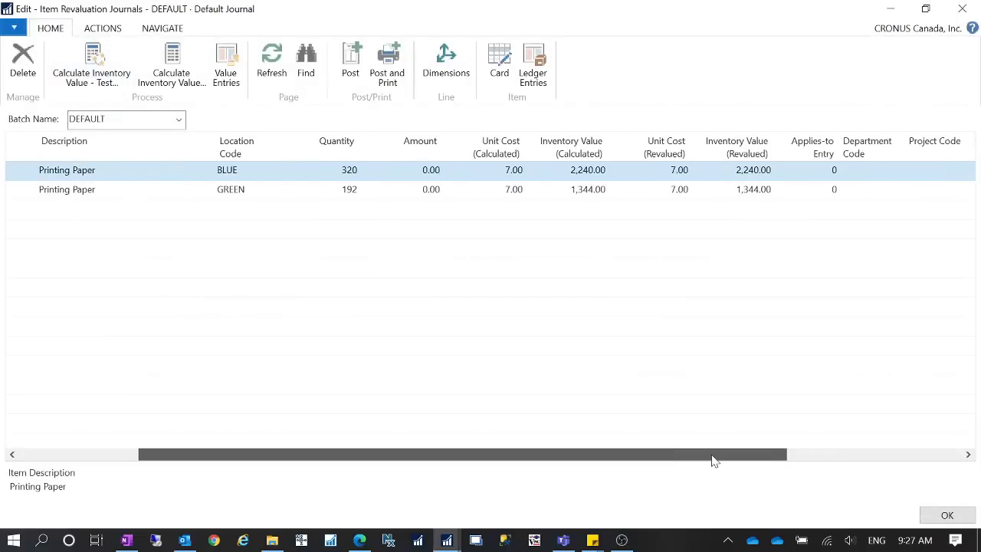
pyautogui.click(680, 170)
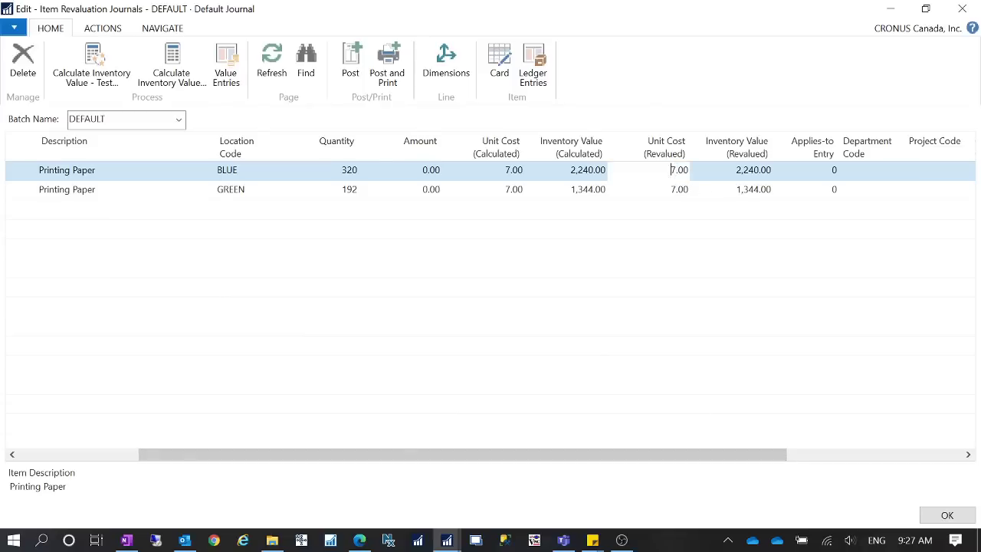
pyautogui.write('6')
pyautogui.click(669, 191)
pyautogui.write('6')
pyautogui.press('Tab')
pyautogui.click(88, 175)
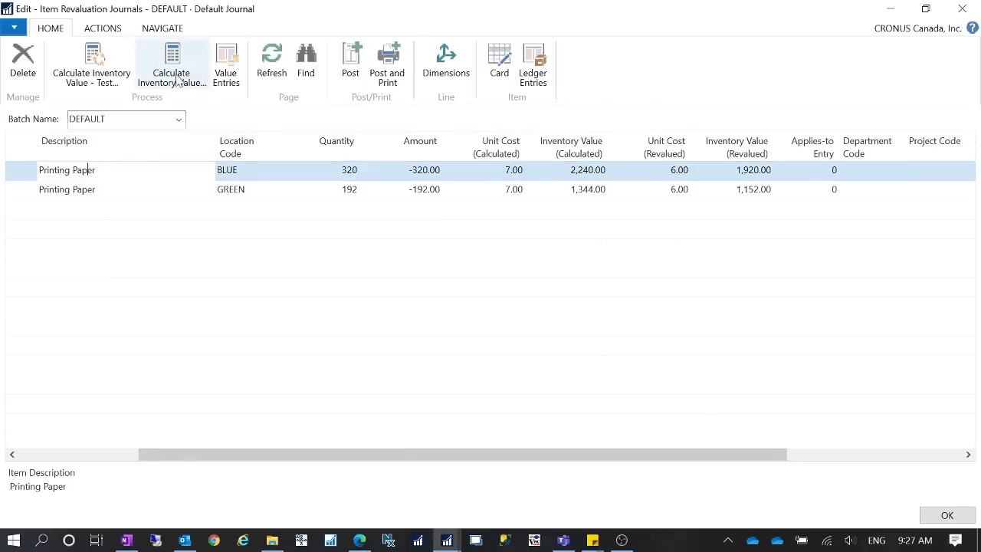
# Post the revaluation journal lines and close the journal
pyautogui.click(102, 30)
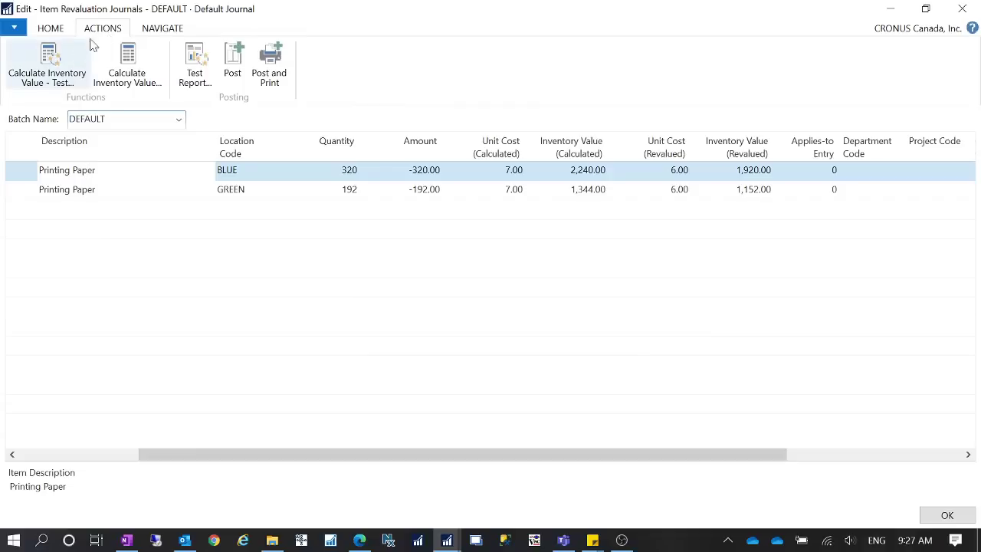
pyautogui.click(231, 66)
pyautogui.click(492, 285)
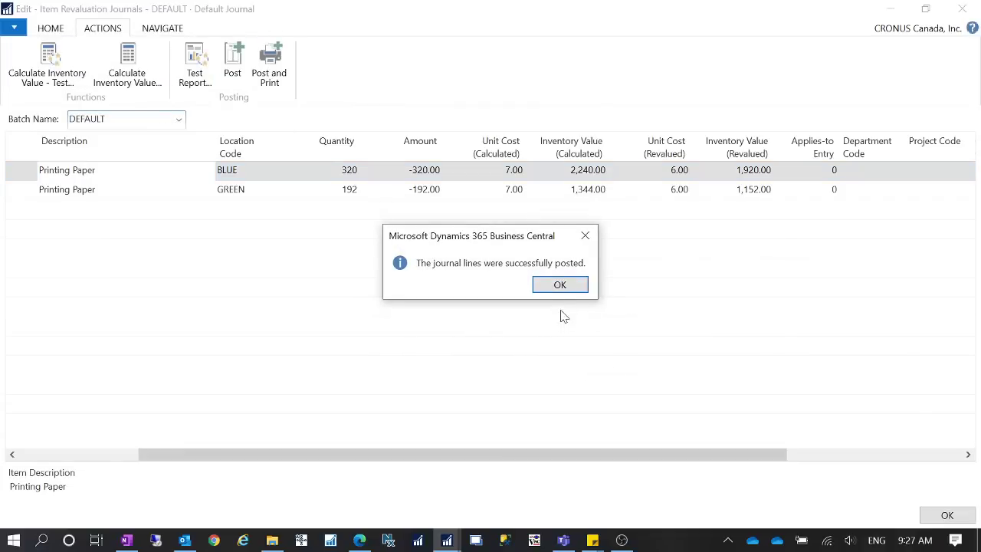
pyautogui.click(559, 284)
pyautogui.click(947, 515)
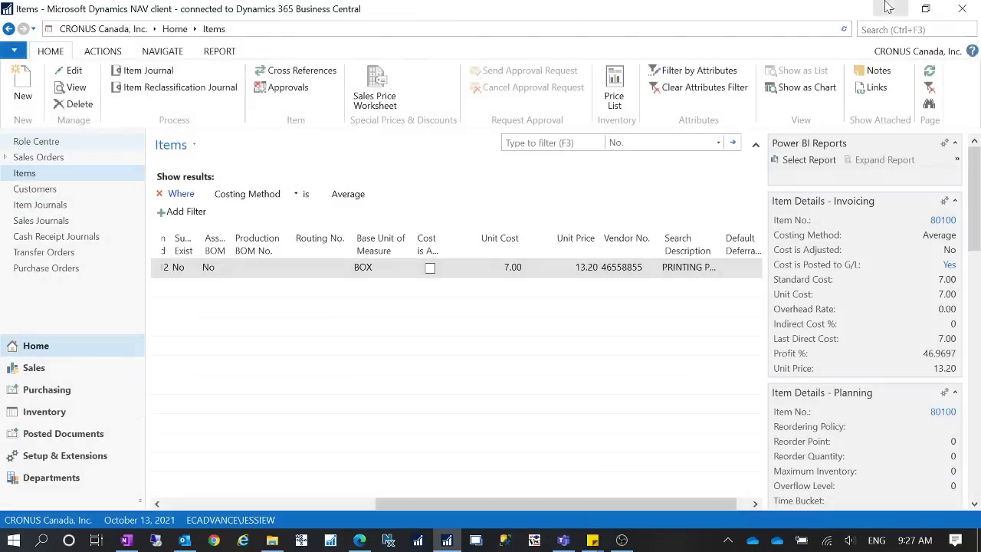
pyautogui.hotkey('ctrl', 'F3')
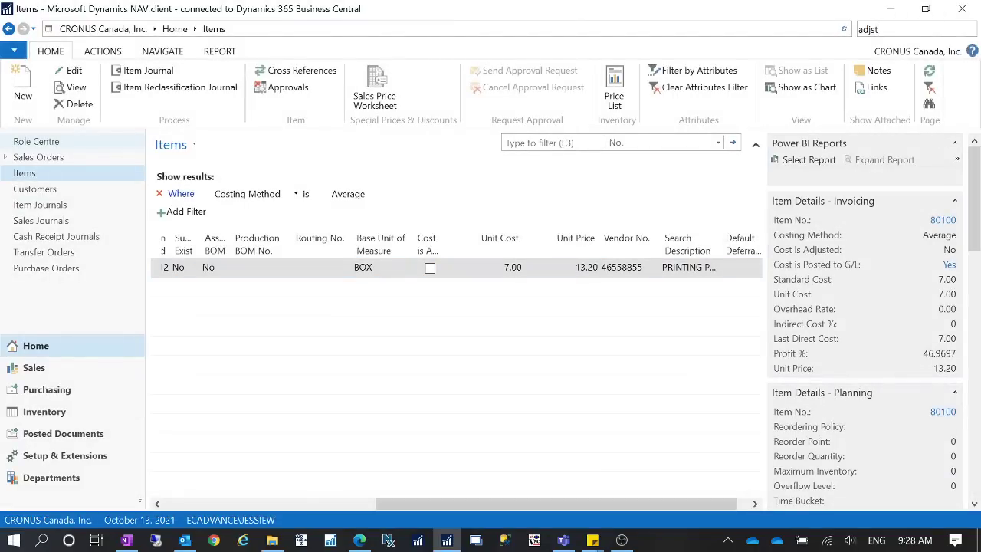
pyautogui.write('adjst')
pyautogui.press('BackSpace')
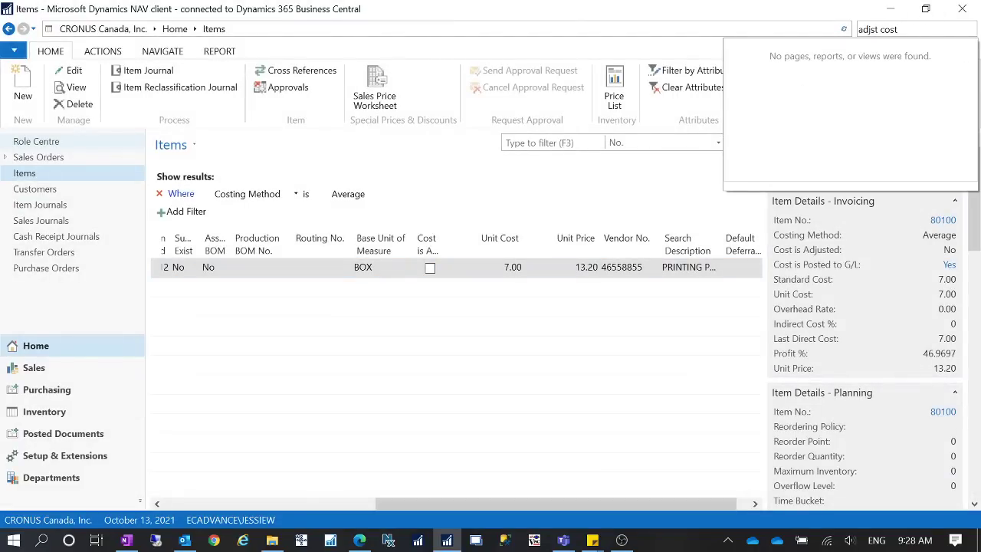
pyautogui.write('j')
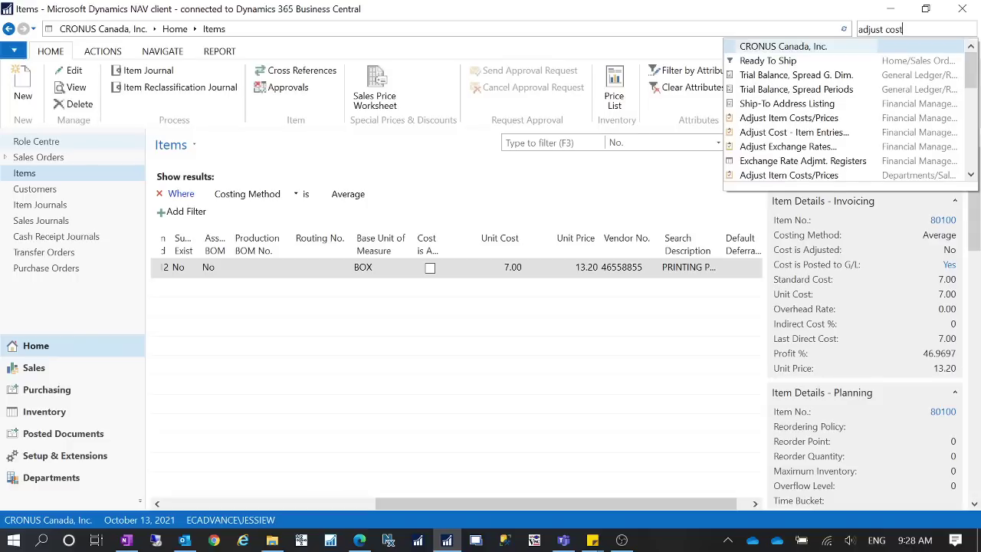
pyautogui.press('Down')
pyautogui.press('Return')
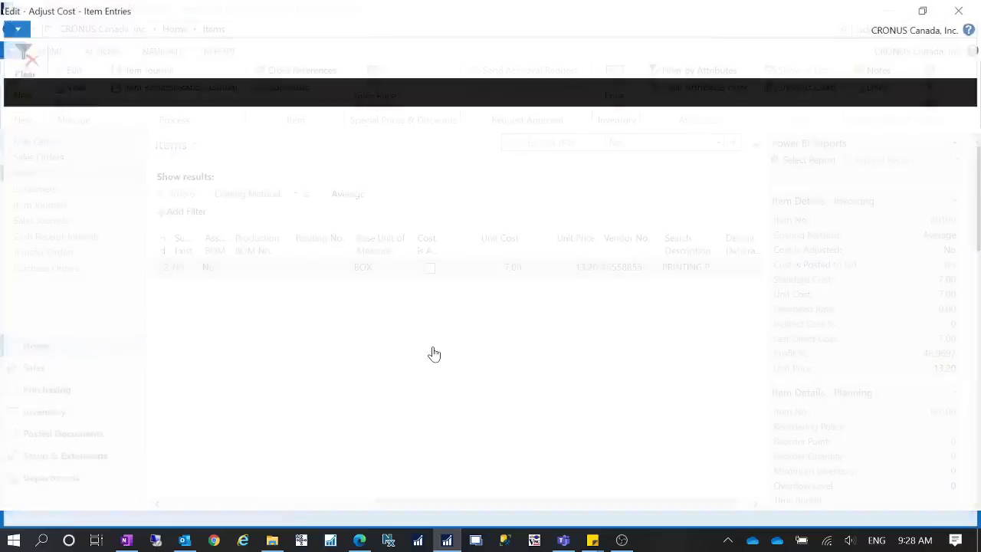
pyautogui.click(179, 222)
pyautogui.write('13-10-2021')
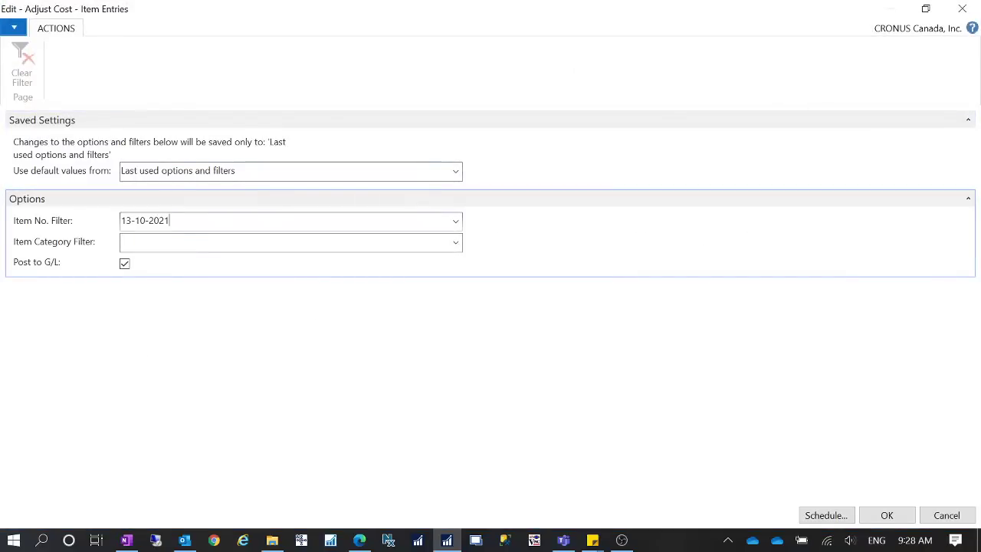
pyautogui.click(98, 222)
pyautogui.moveTo(182, 222); pyautogui.dragTo(116, 219)
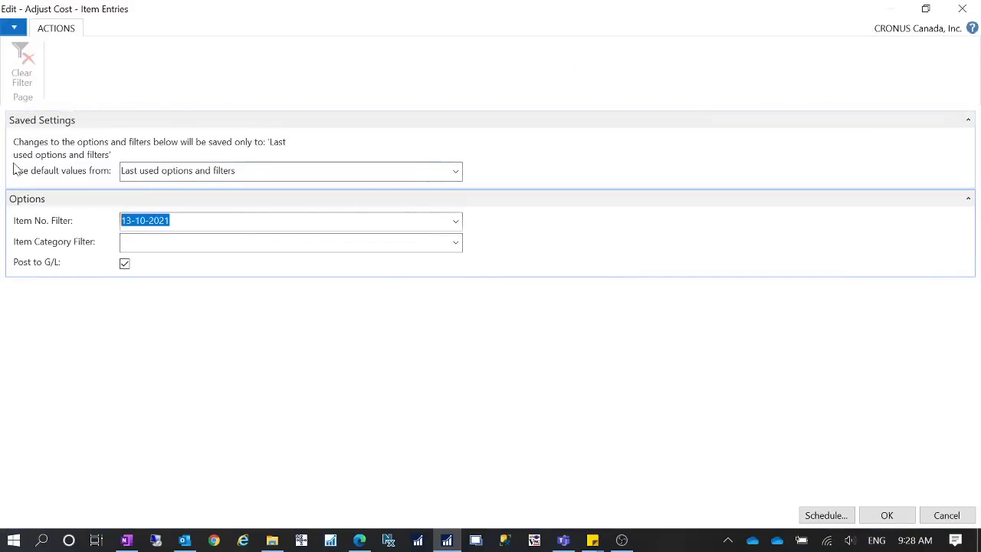
pyautogui.press('BackSpace')
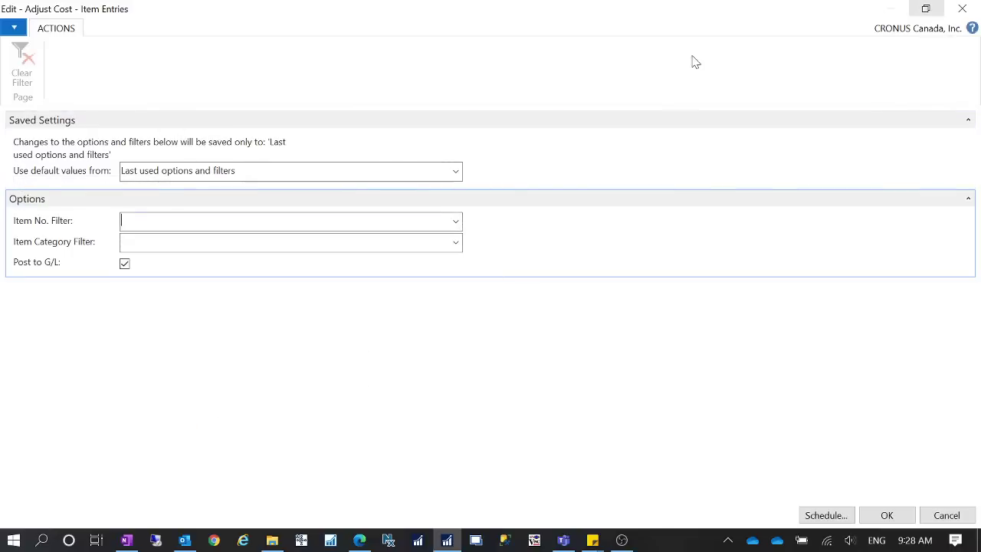
pyautogui.click(962, 9)
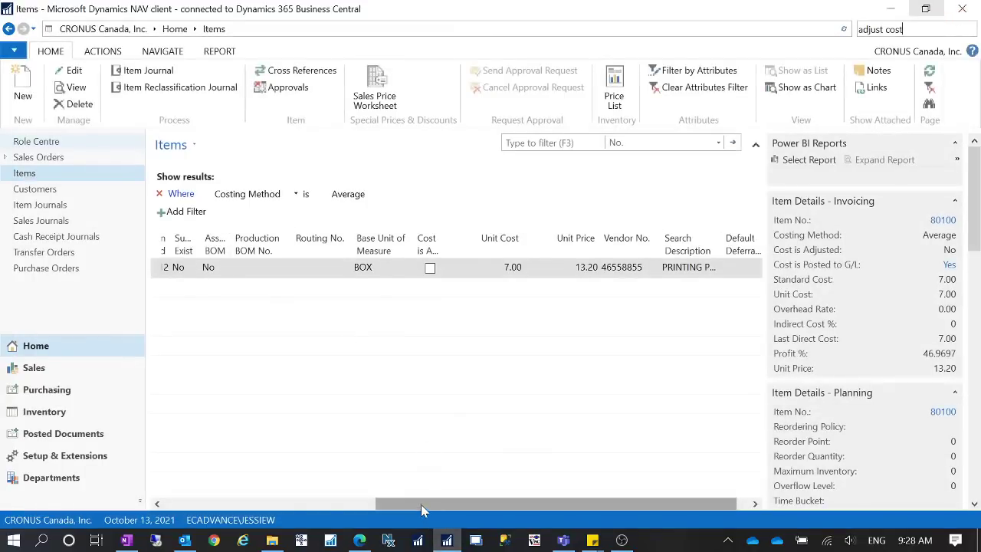
# Refresh the items list and copy the item number 80100 of Printing Paper
pyautogui.moveTo(397, 506); pyautogui.dragTo(154, 504)
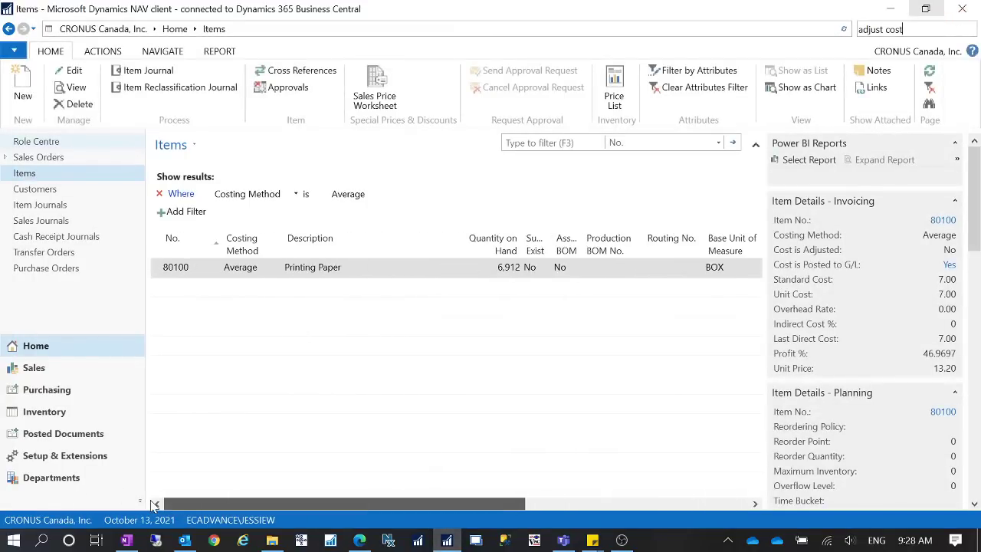
pyautogui.moveTo(403, 506); pyautogui.dragTo(564, 498)
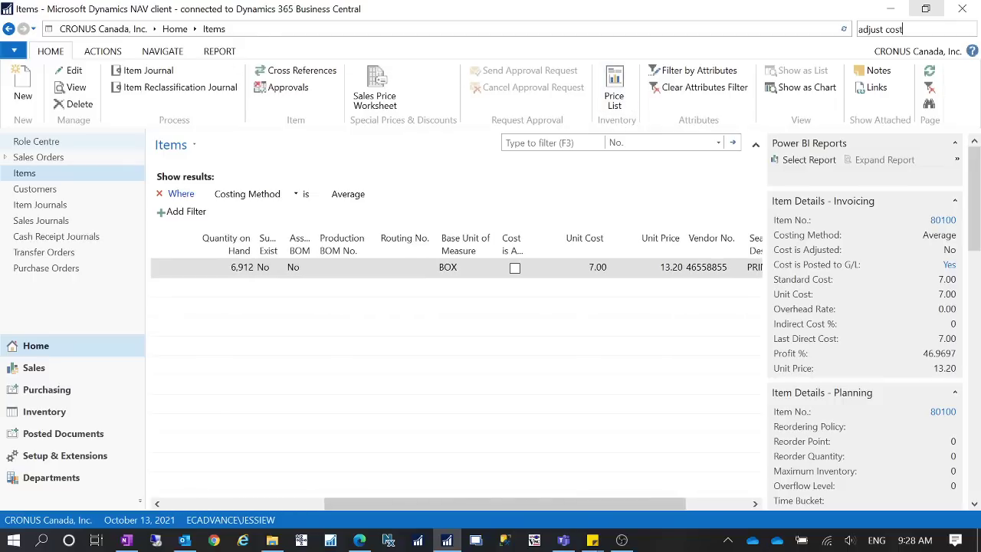
pyautogui.click(927, 72)
pyautogui.moveTo(591, 505); pyautogui.dragTo(429, 504)
pyautogui.click(171, 272)
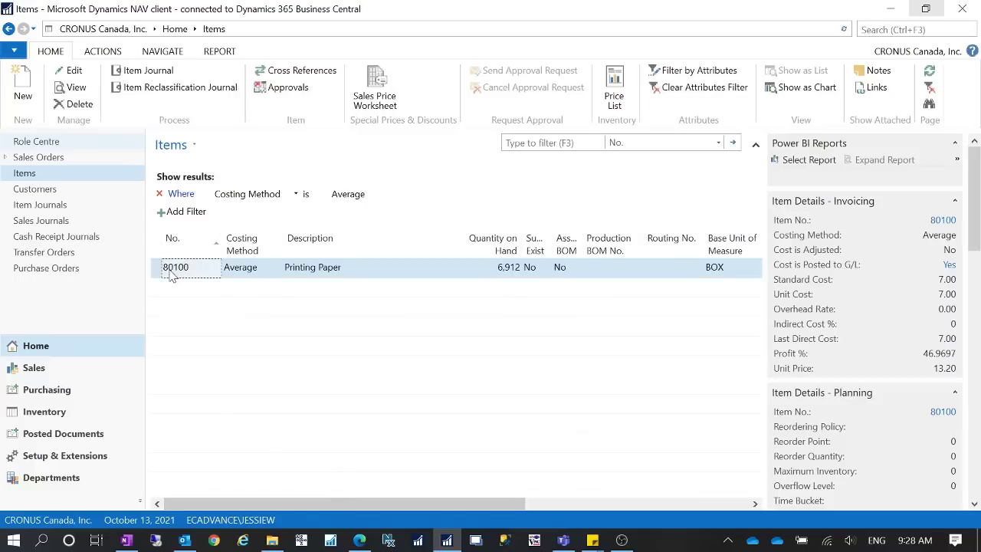
pyautogui.rightClick(171, 276)
pyautogui.click(219, 279)
# Find Adjust Cost - Item Entries and run it with the Item No. Filter set to 80100
pyautogui.hotkey('ctrl', 'F3')
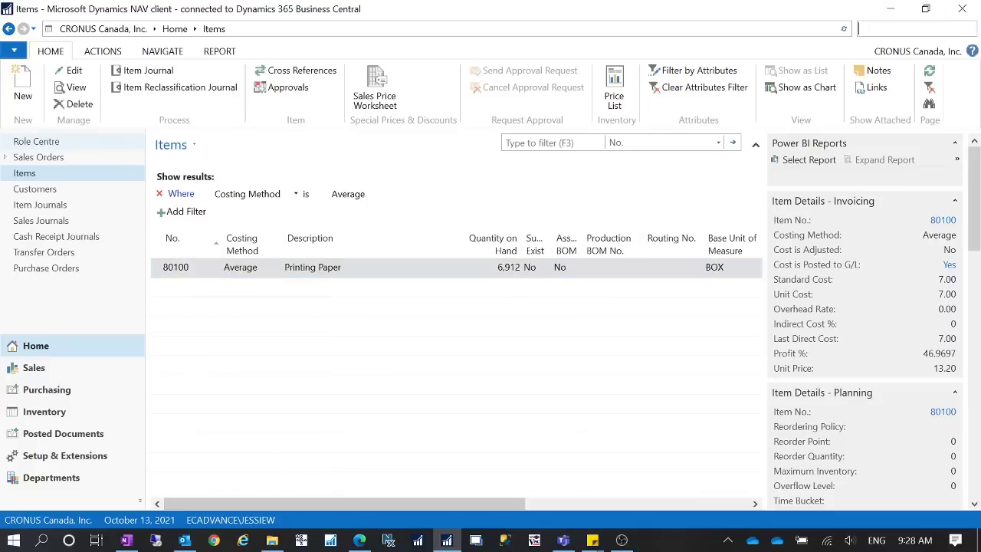
pyautogui.write('adjust cost')
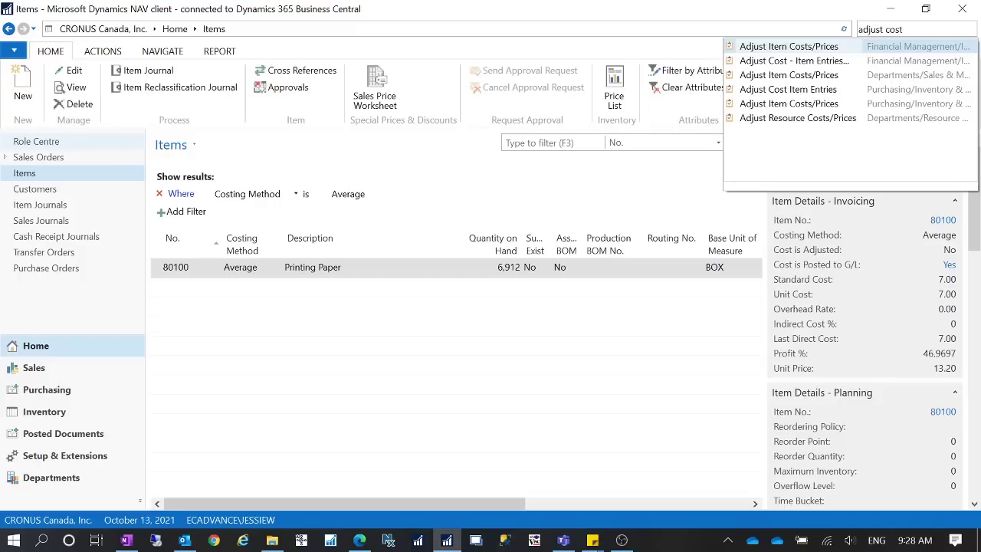
pyautogui.click(793, 61)
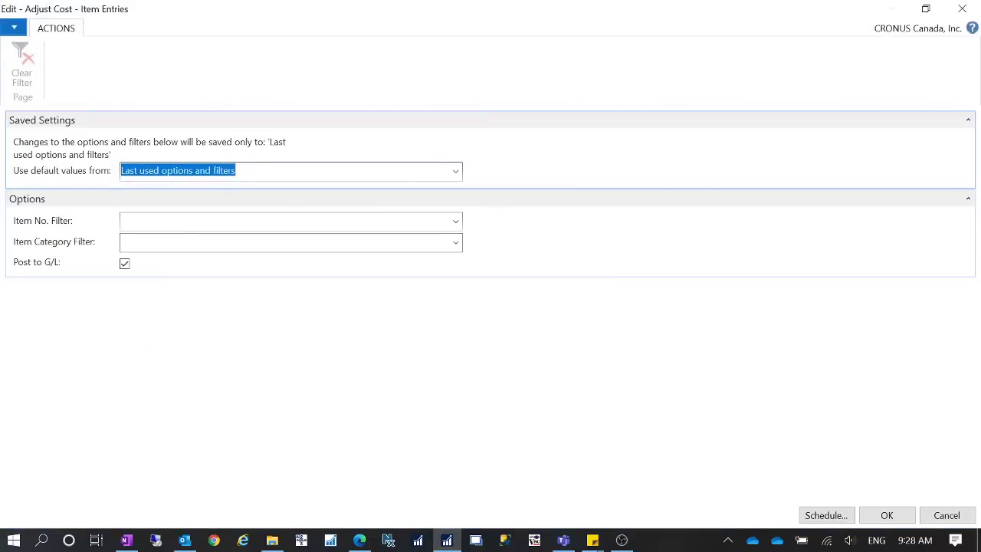
pyautogui.click(291, 222)
pyautogui.write('80100')
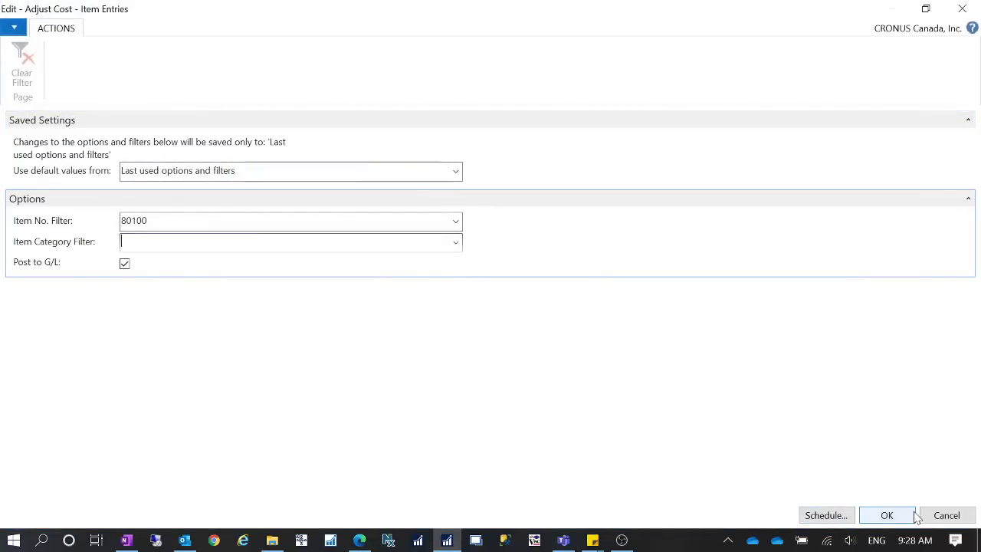
pyautogui.click(890, 516)
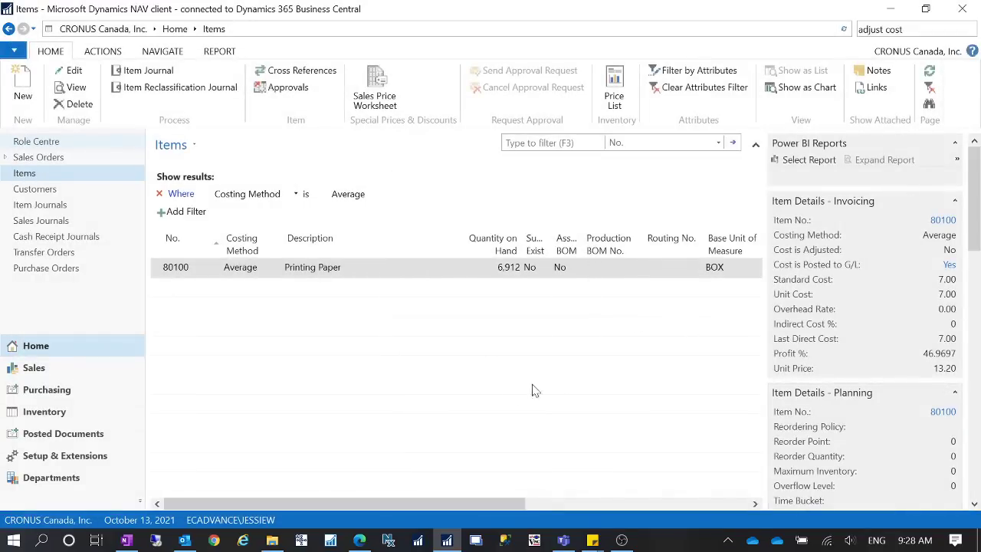
# Refresh the items list and check Printing Paper's Cost is Adjusted and Unit Cost columns
pyautogui.click(929, 71)
pyautogui.moveTo(469, 506); pyautogui.dragTo(718, 506)
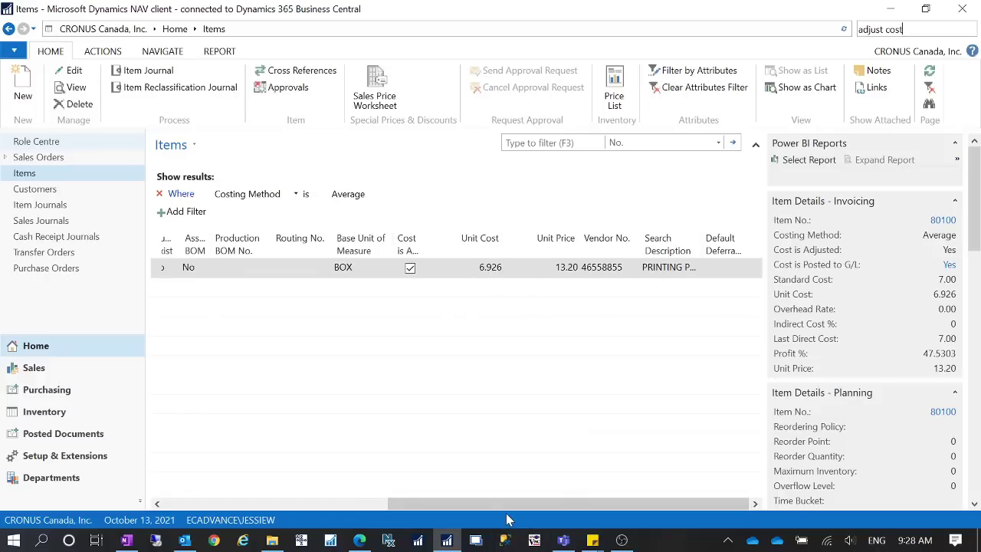
pyautogui.moveTo(563, 502); pyautogui.dragTo(264, 503)
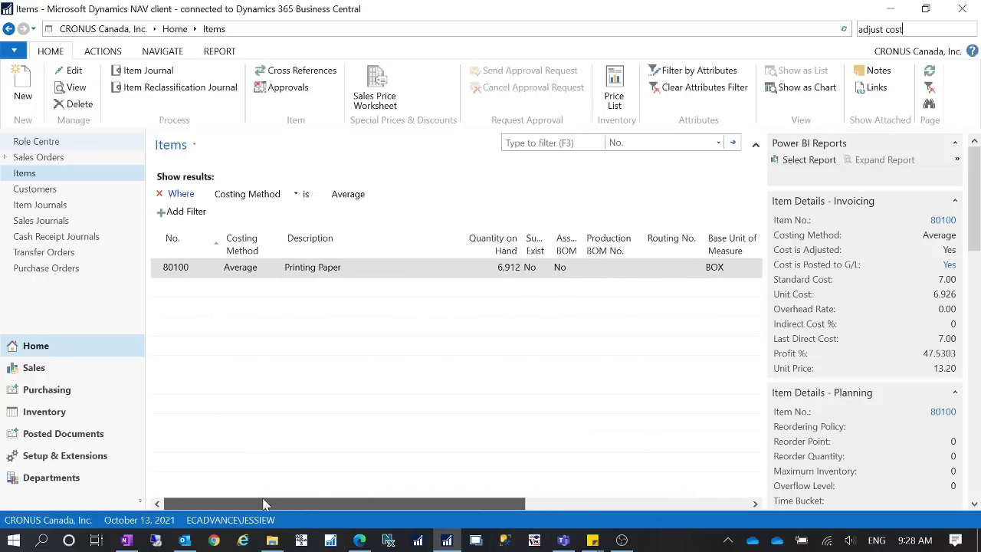
# Open the item card for 80100 Printing Paper and bring up its Costs & Posting details
pyautogui.click(186, 274)
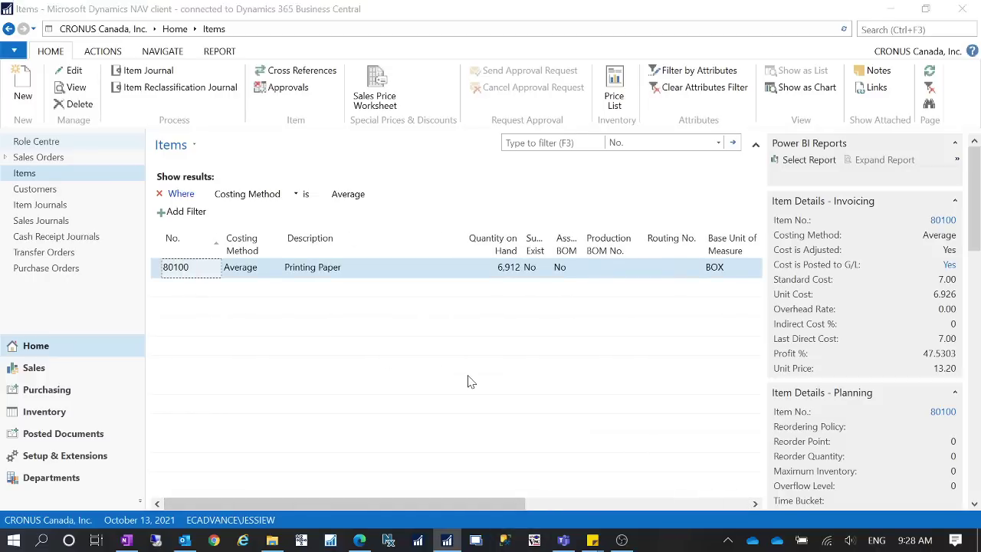
pyautogui.hotkey('ctrl', 'shift', 'e')
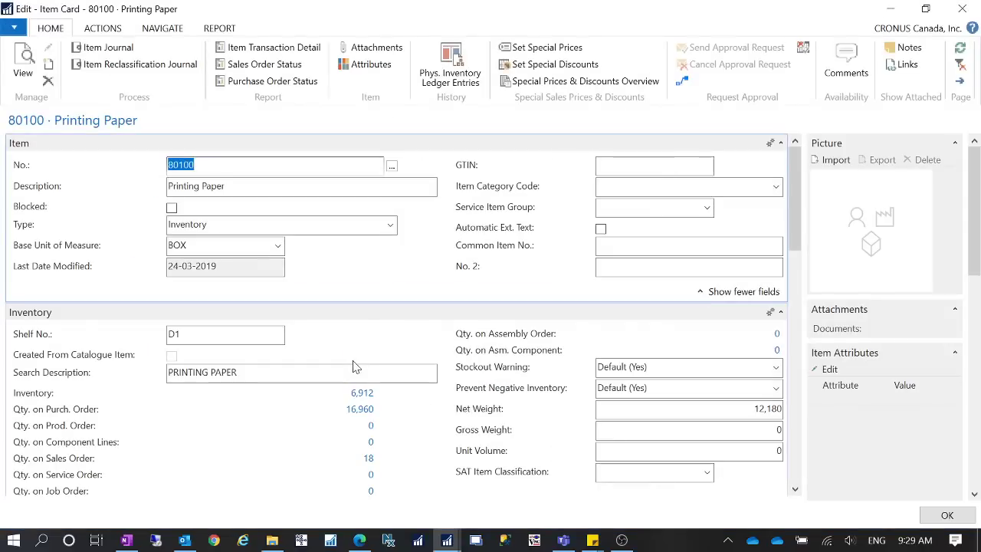
pyautogui.moveTo(795, 216); pyautogui.dragTo(797, 287)
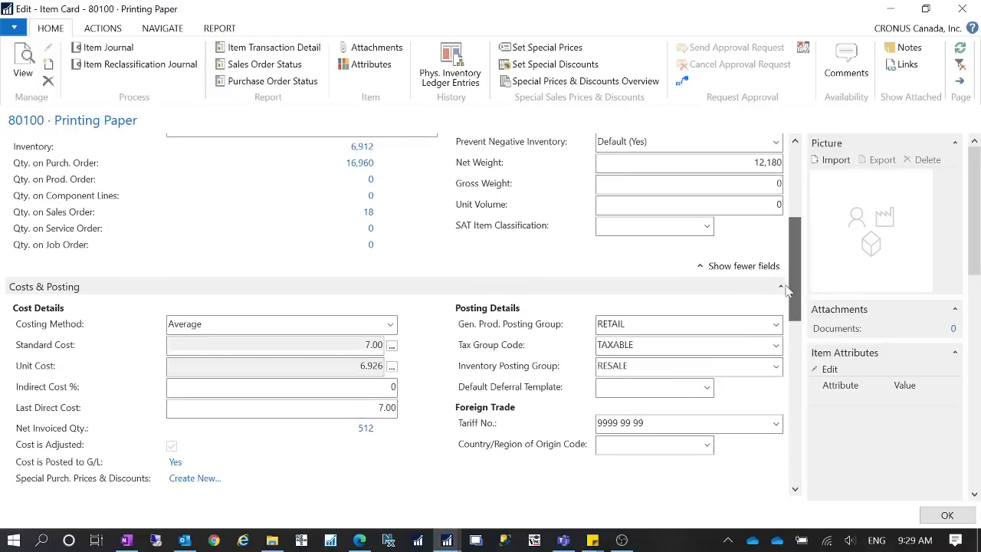
# Examine the Average Cost Calc. Overview behind the Unit Cost, expanding the first 13-10-2021 closing entry, and return to the item card
pyautogui.click(391, 366)
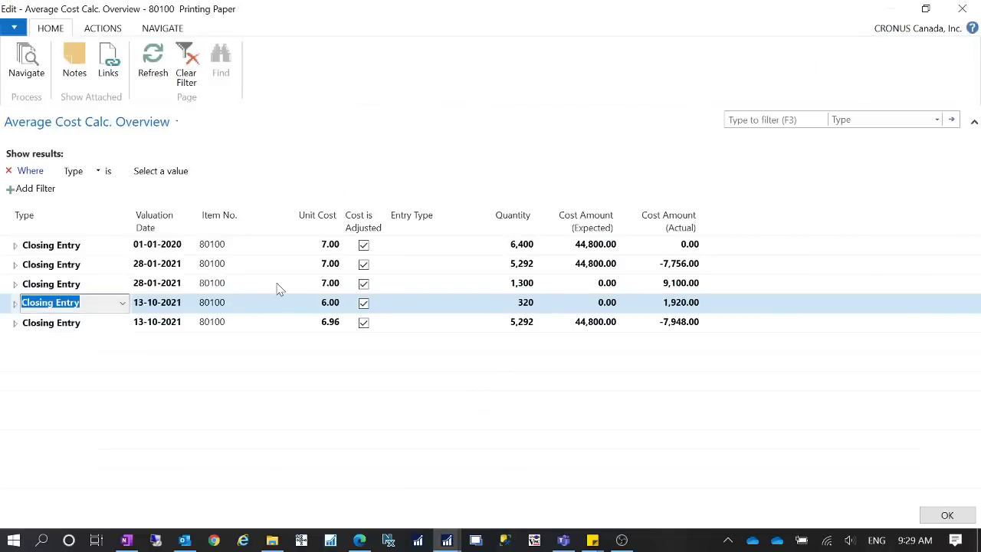
pyautogui.click(15, 303)
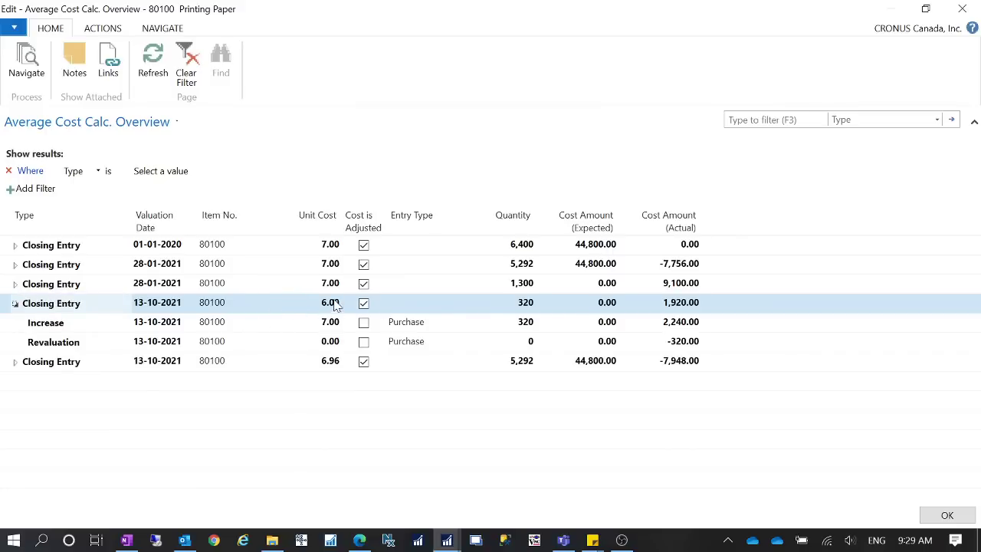
pyautogui.click(961, 9)
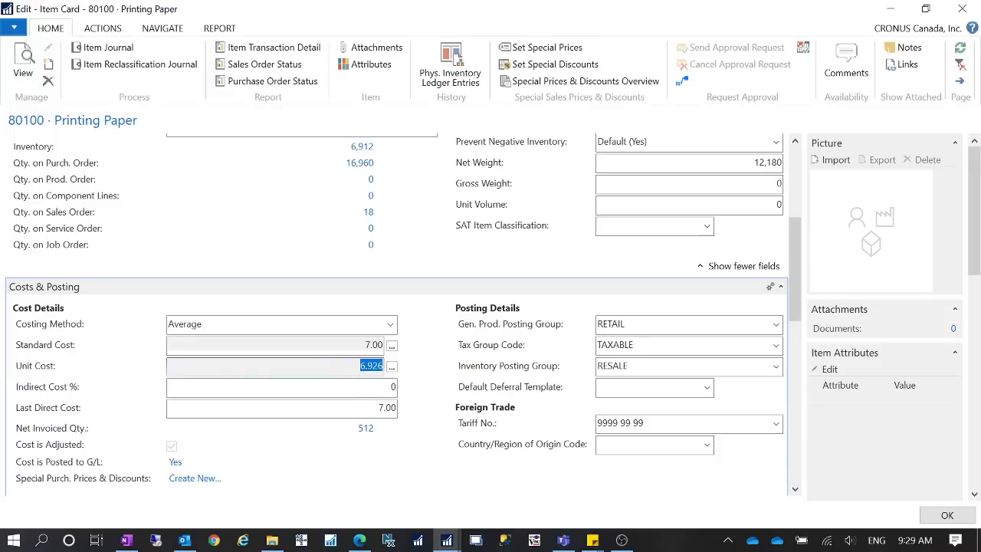
pyautogui.click(390, 366)
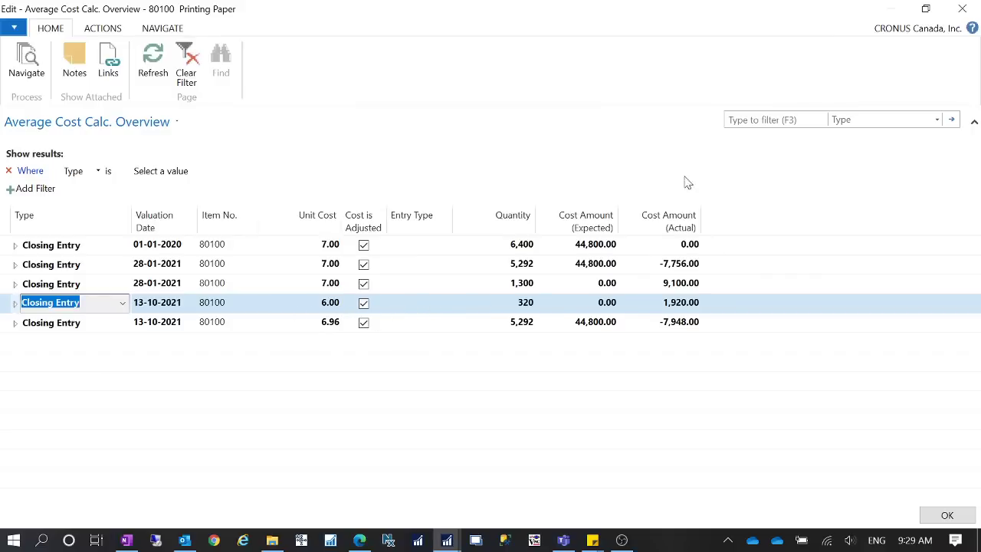
pyautogui.click(971, 6)
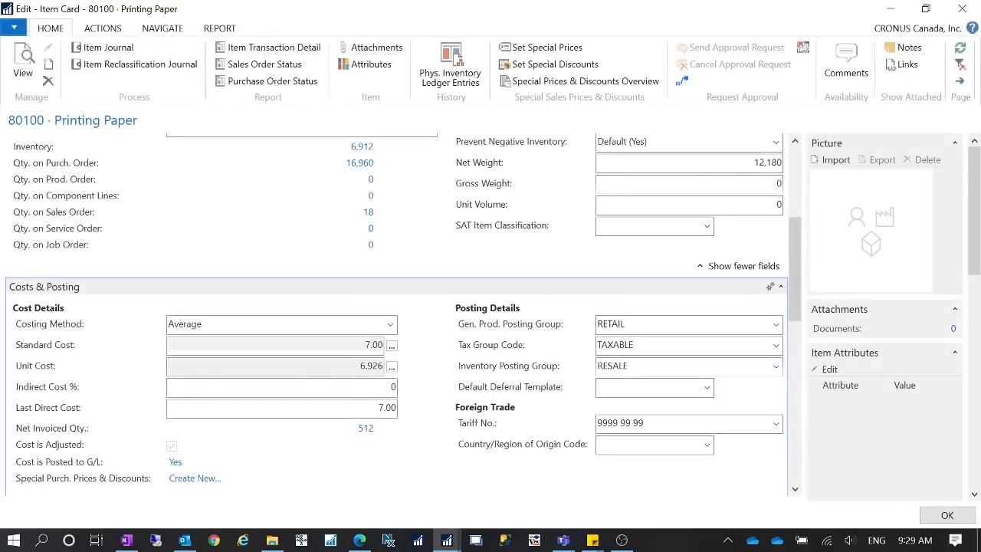